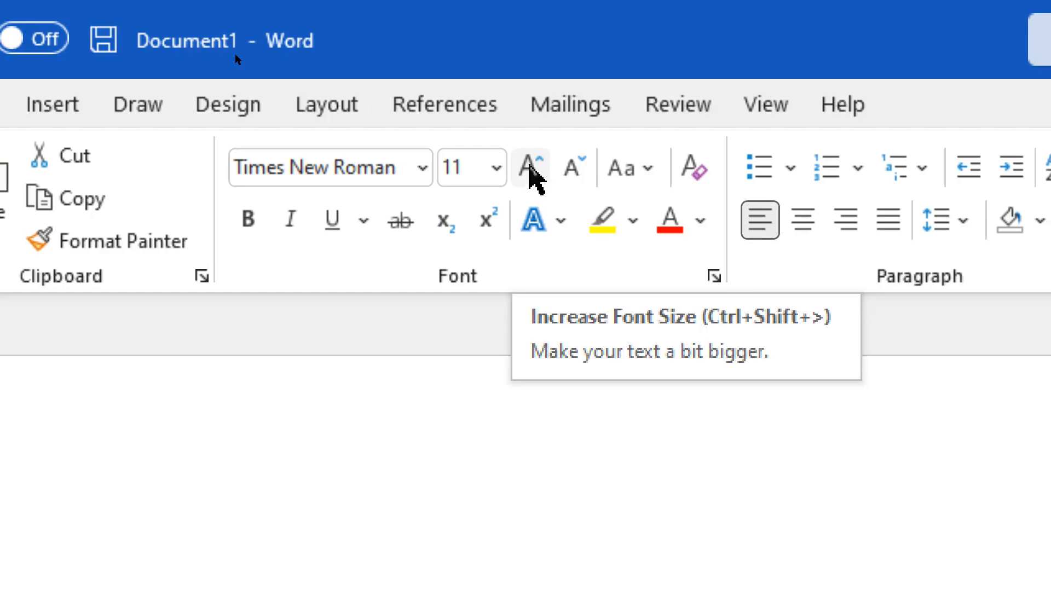
- Increase the text's font size to 12 and italicize the CS201 line
click(532, 172)
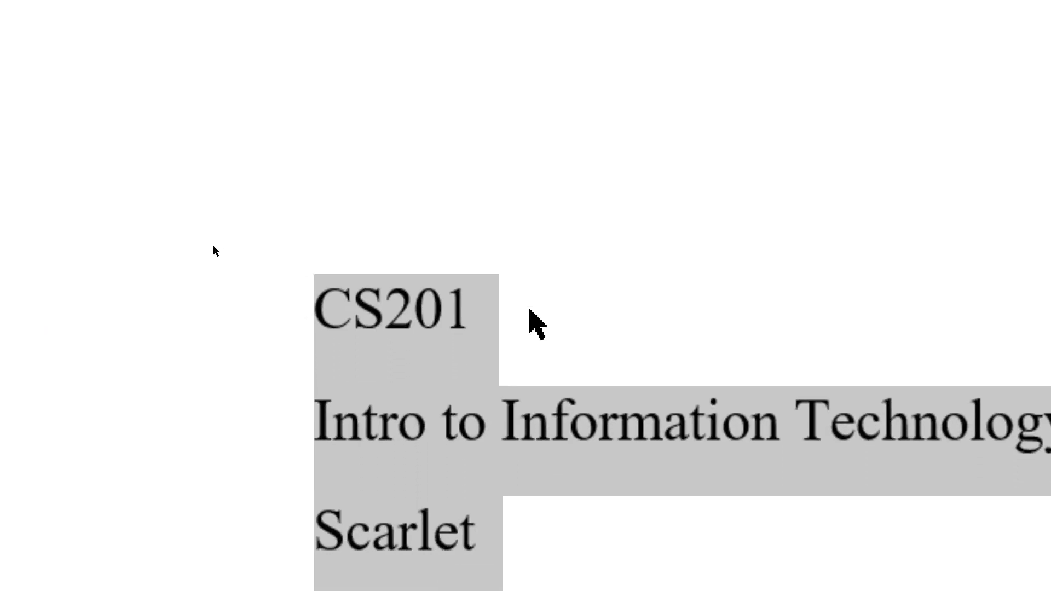
click(527, 295)
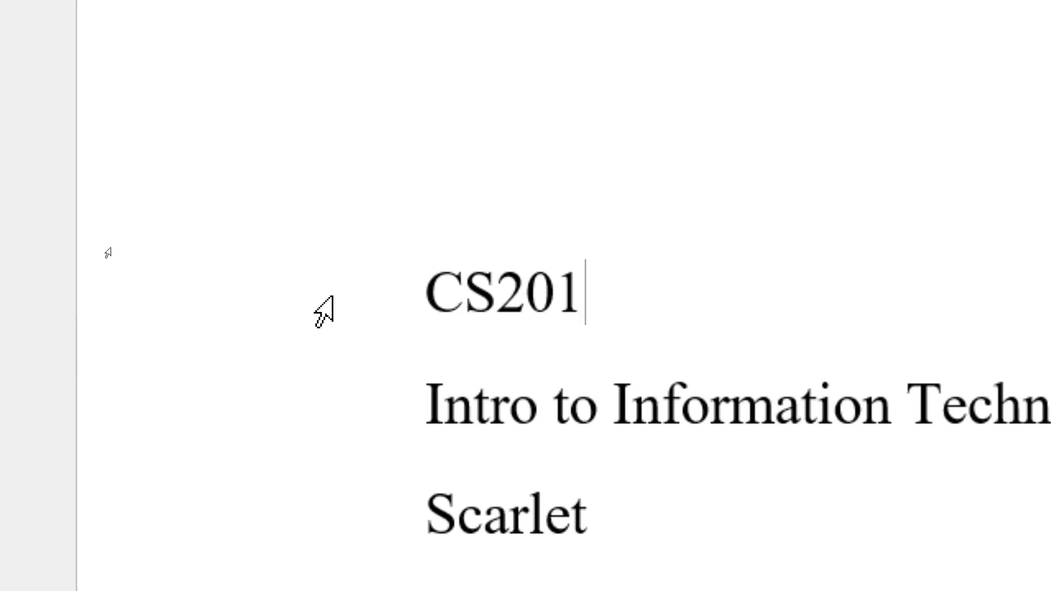
click(324, 313)
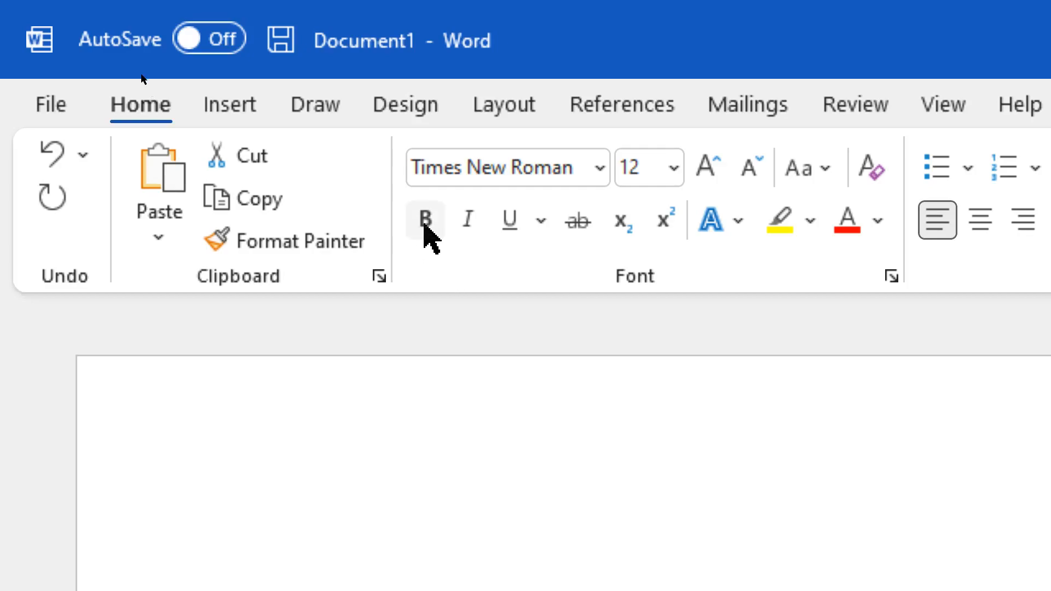
click(467, 226)
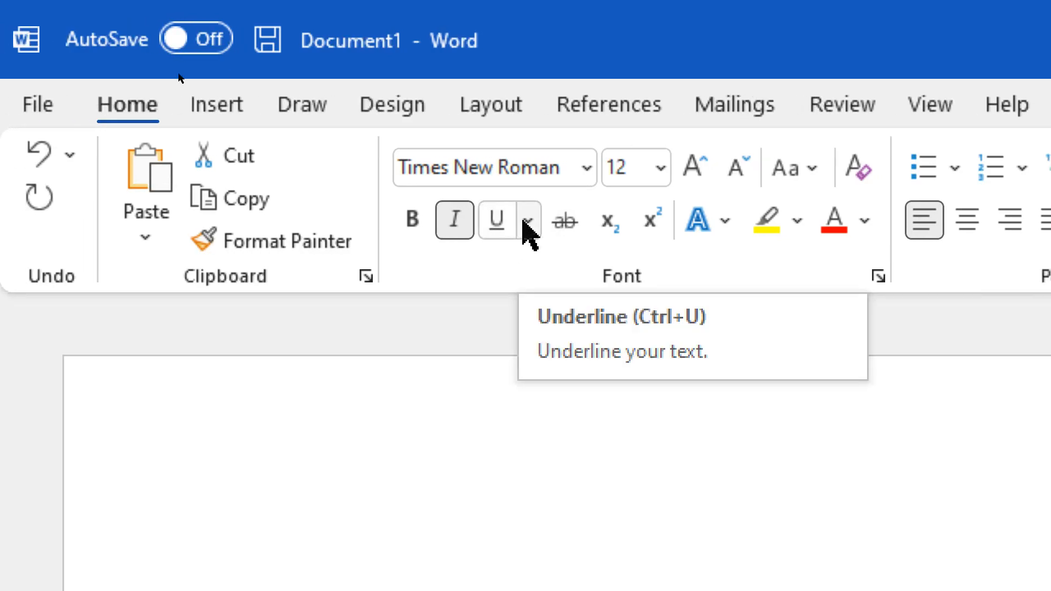
- Look through the available underline styles and font sizes for the CS201 line without applying any
click(527, 221)
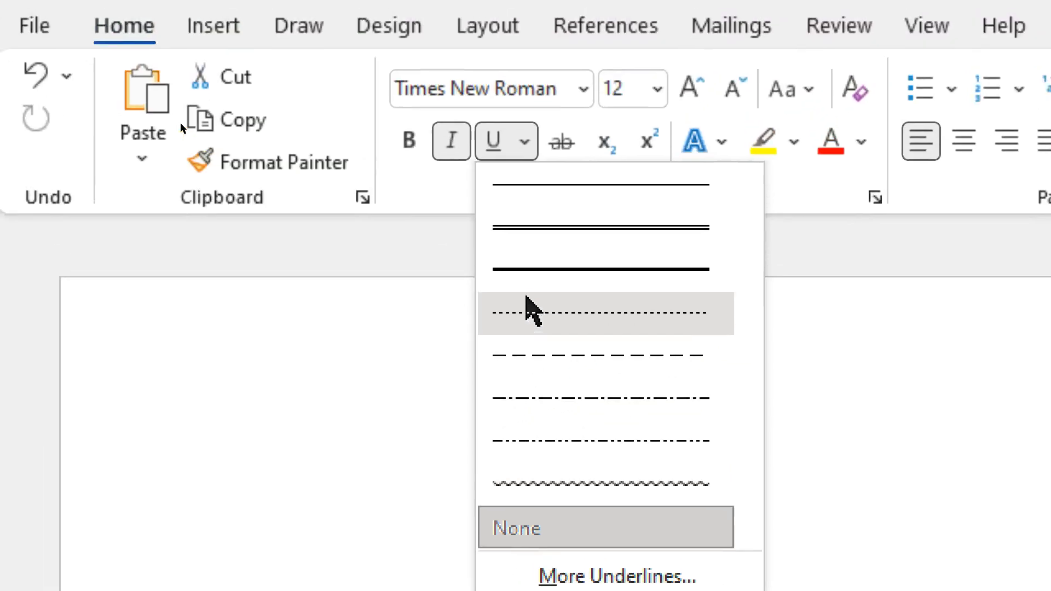
click(526, 20)
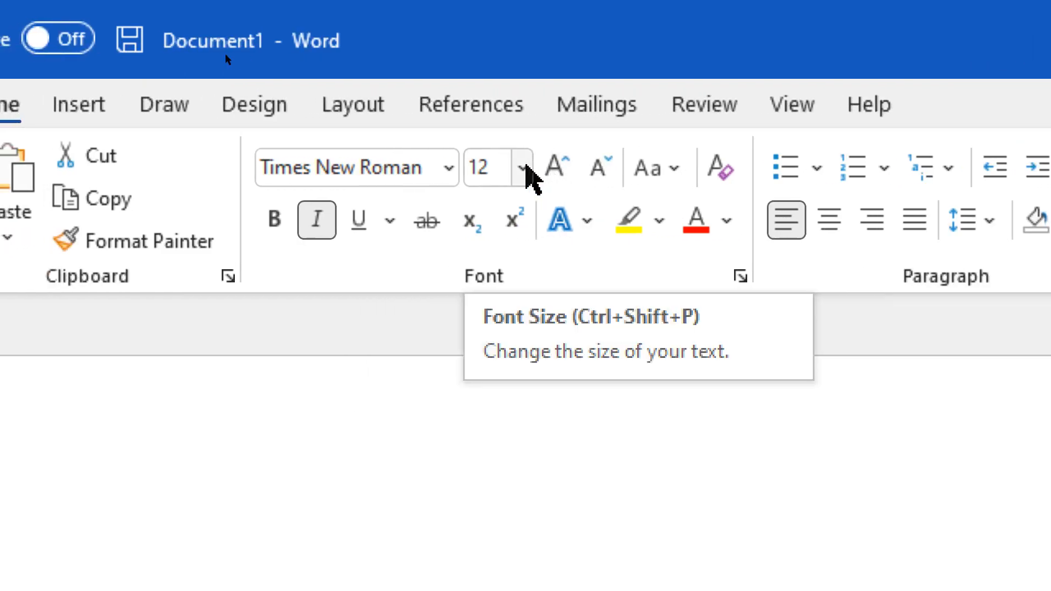
click(523, 168)
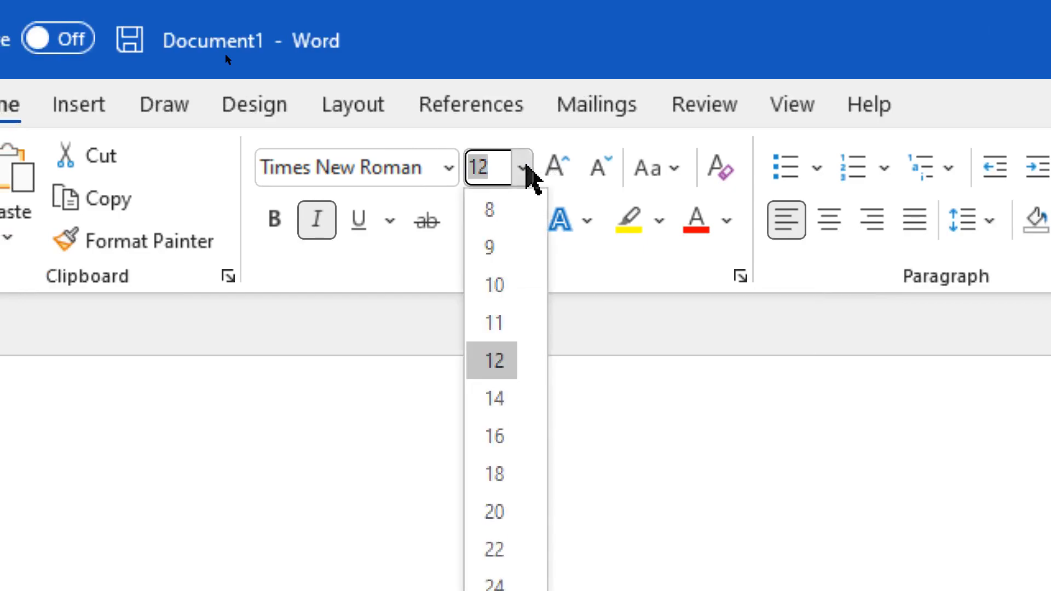
click(526, 171)
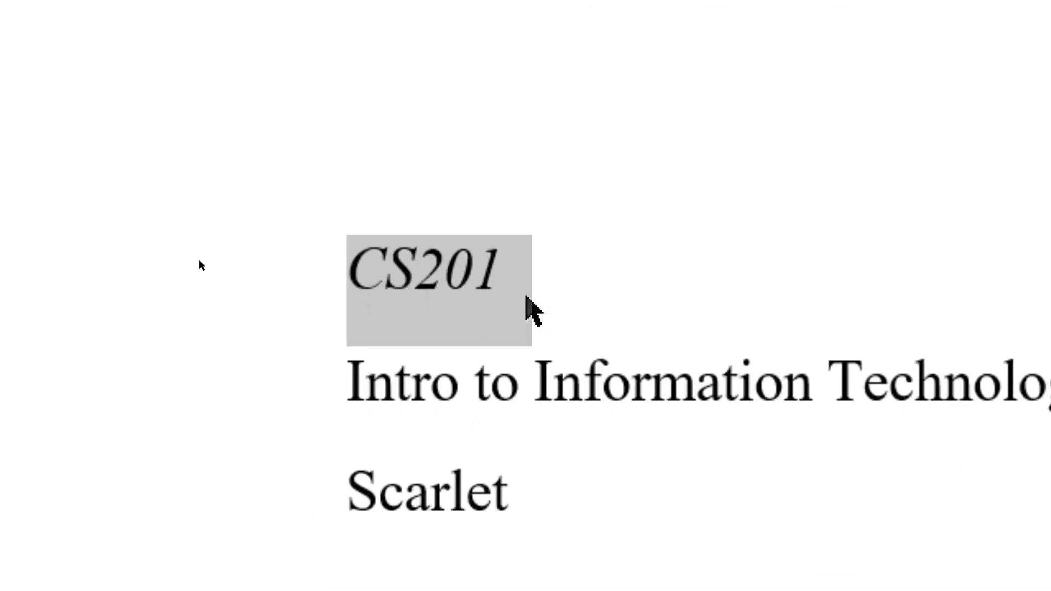
- Apply the orange-outlined text effect with a hard shadow to the third line, below Intro to Information Technology
click(317, 312)
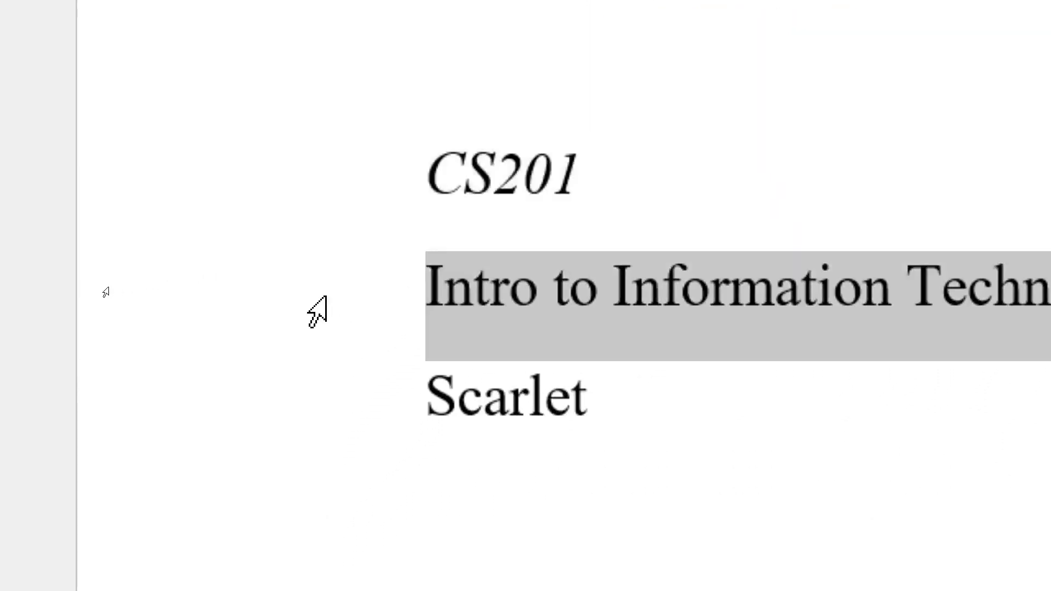
click(315, 318)
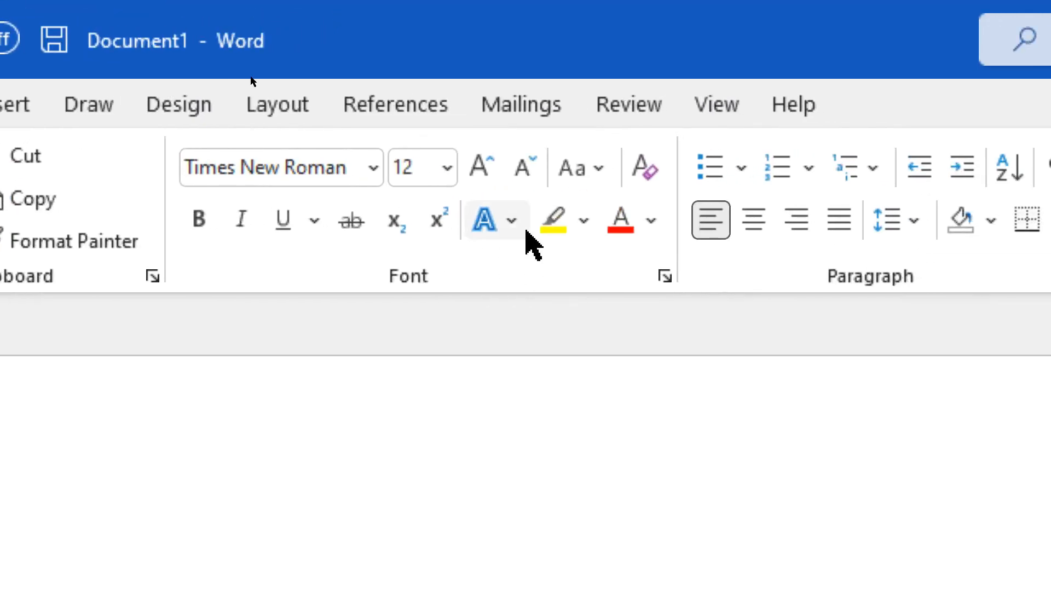
click(526, 222)
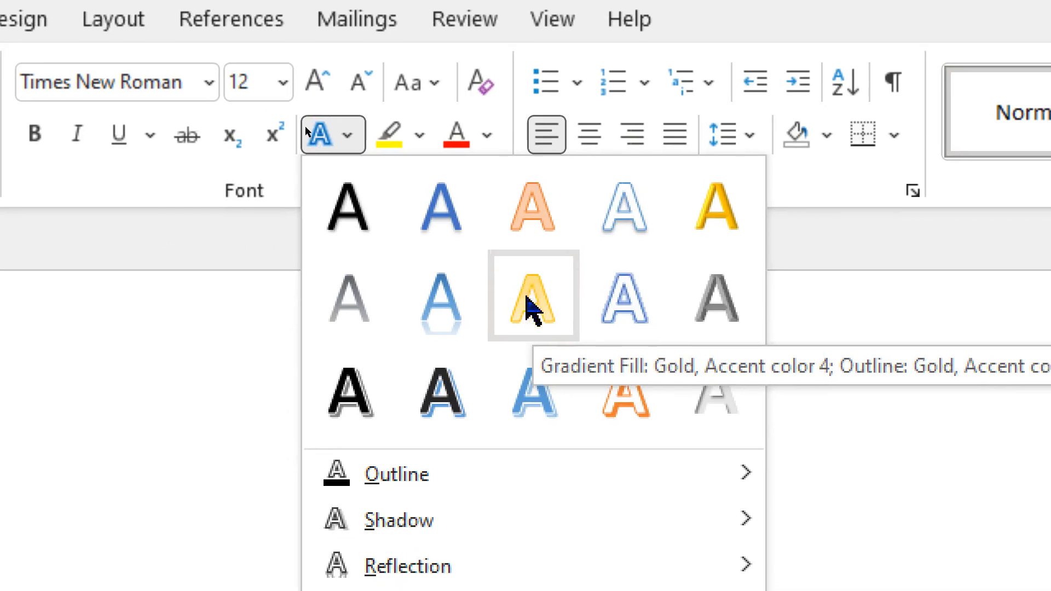
click(527, 298)
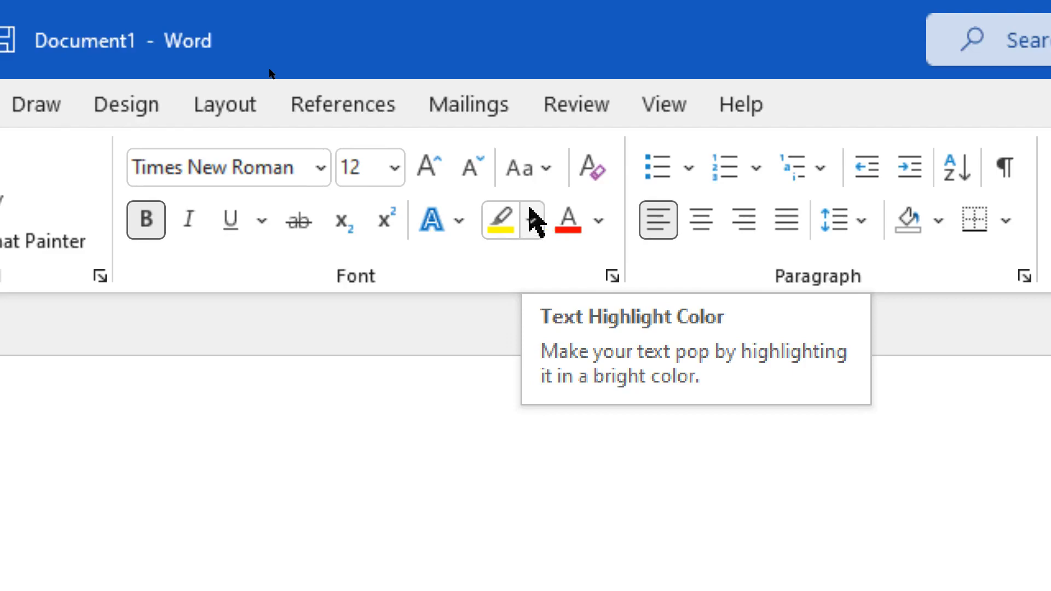
- Look through the text highlight colors and the theme and standard font colors without applying any
click(532, 220)
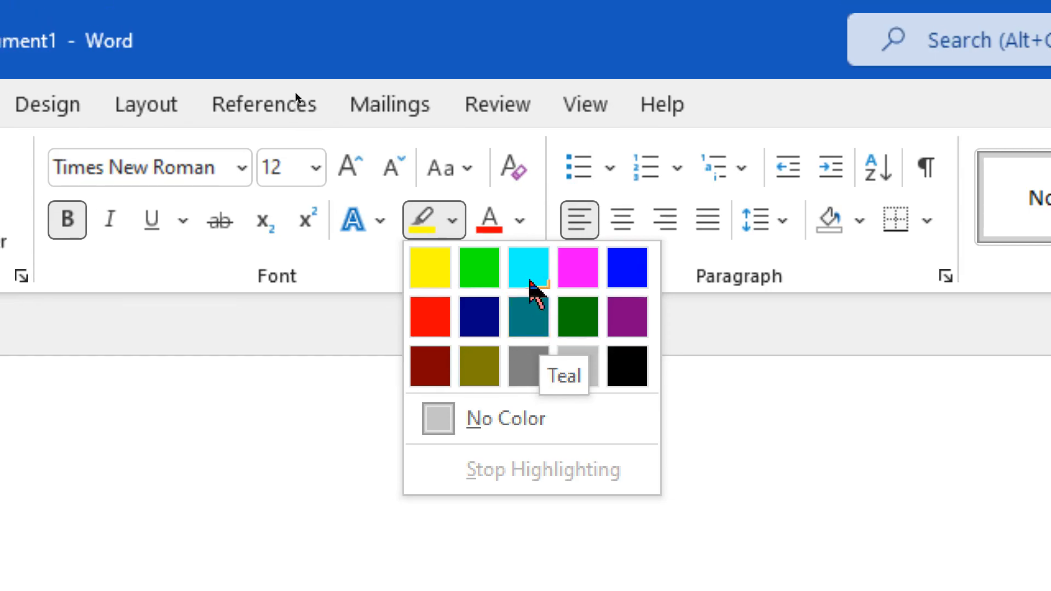
click(530, 28)
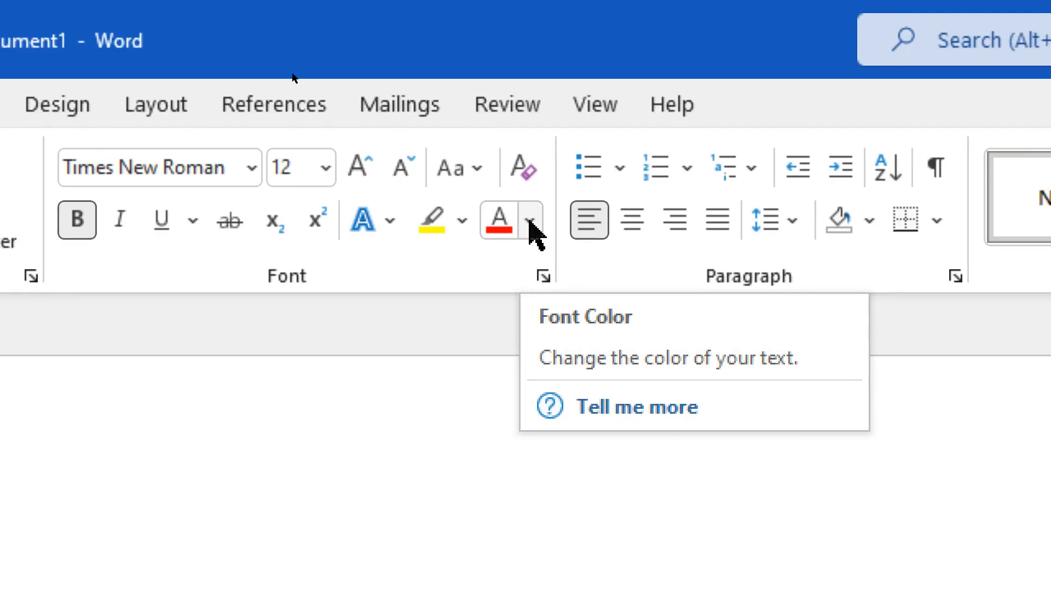
click(530, 221)
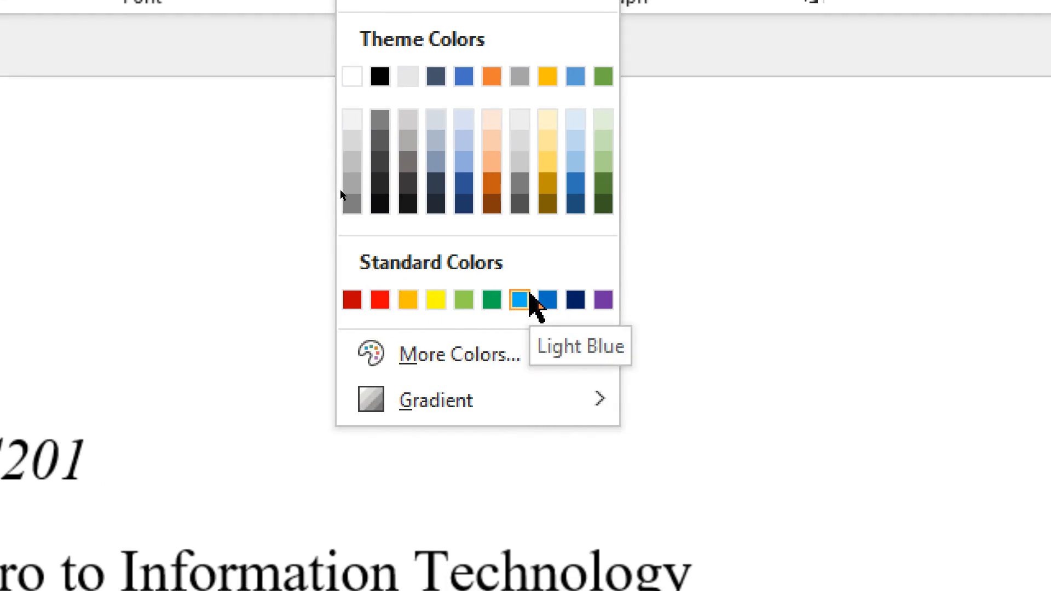
mouse_move(545, 394)
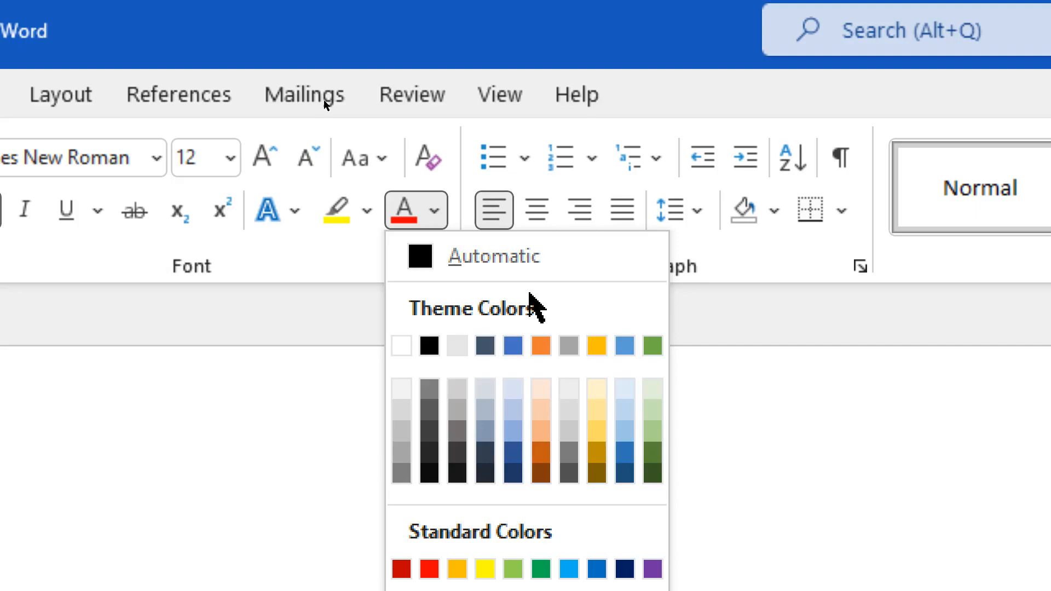
click(529, 44)
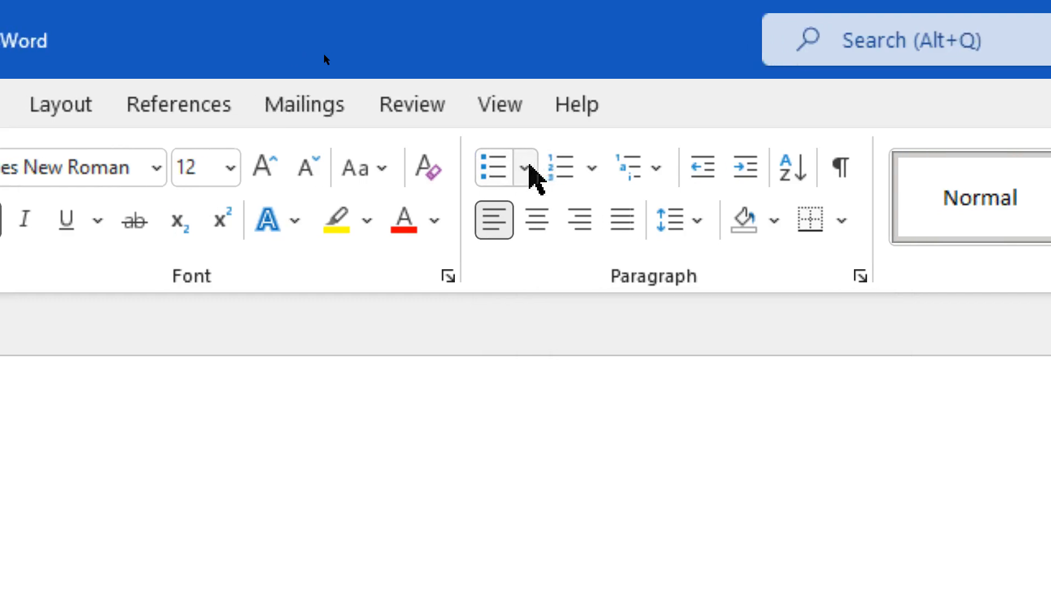
- Look through the bullet styles in the Bullet Library without choosing one
click(527, 168)
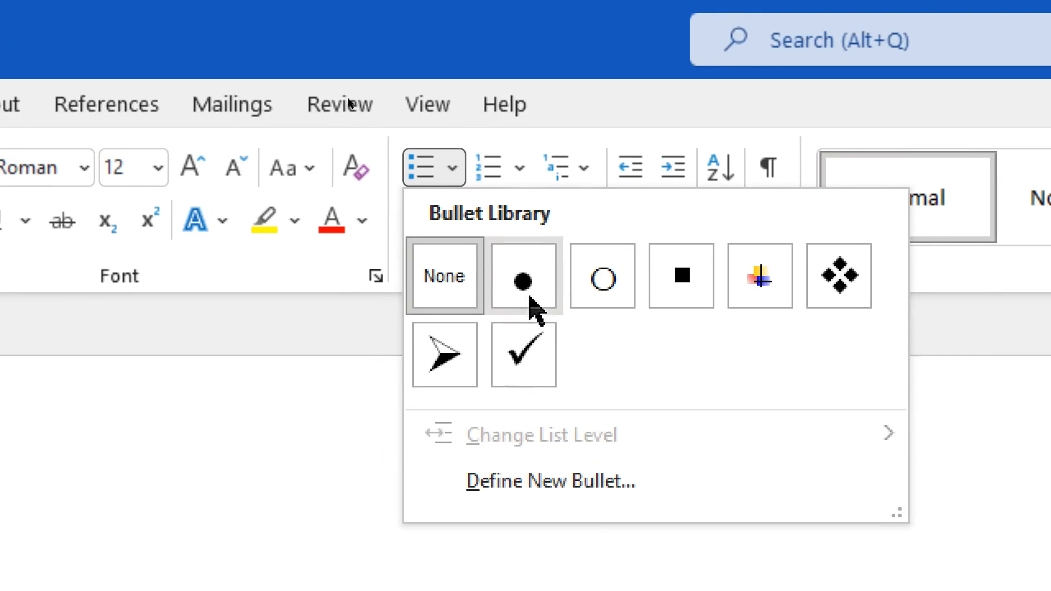
click(529, 168)
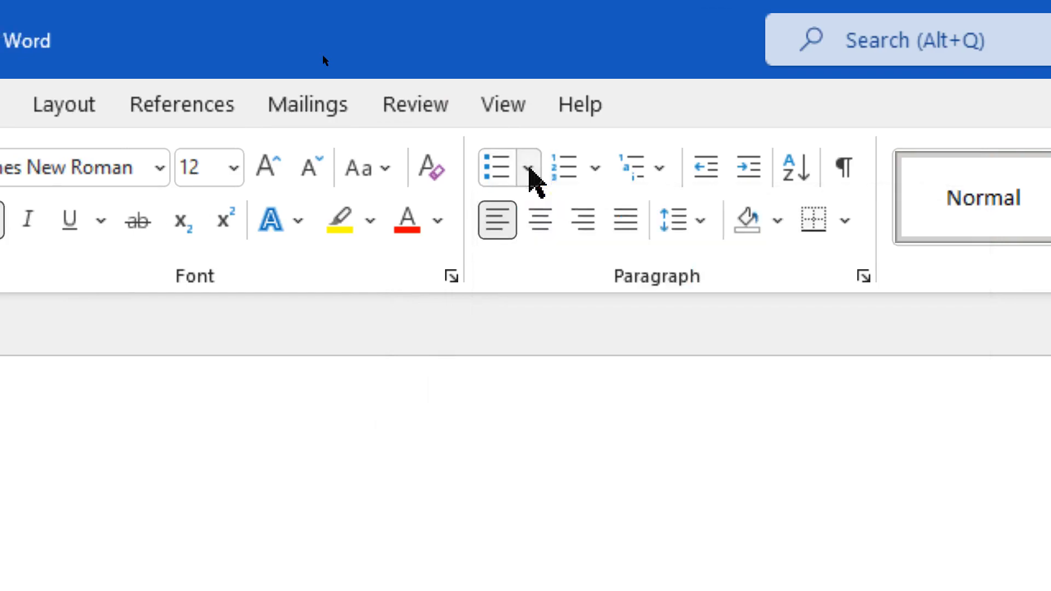
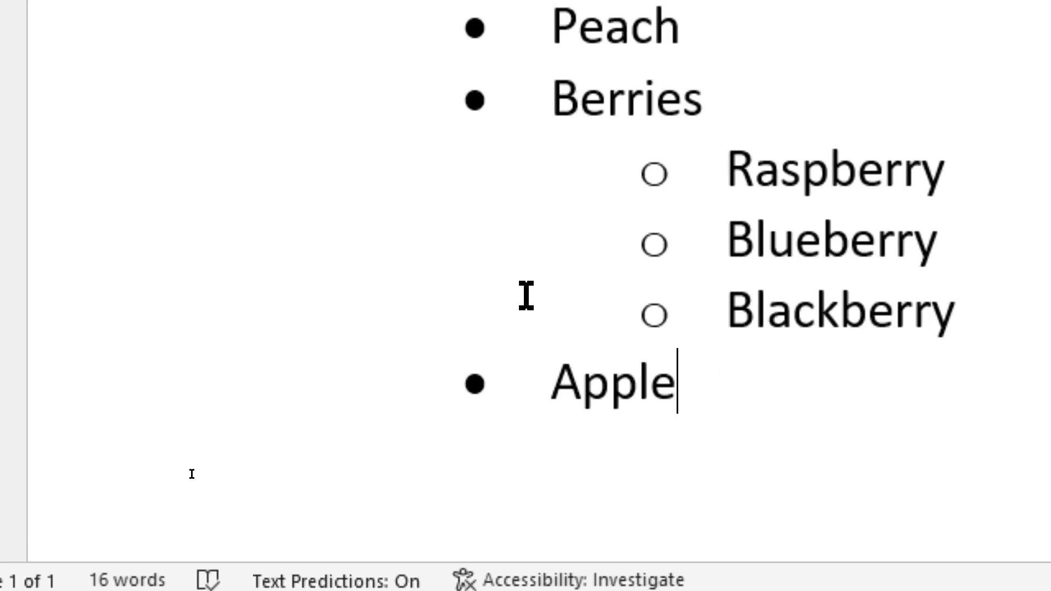
- End the bulleted fruit list after the Apple item and return to normal text
key(Return)
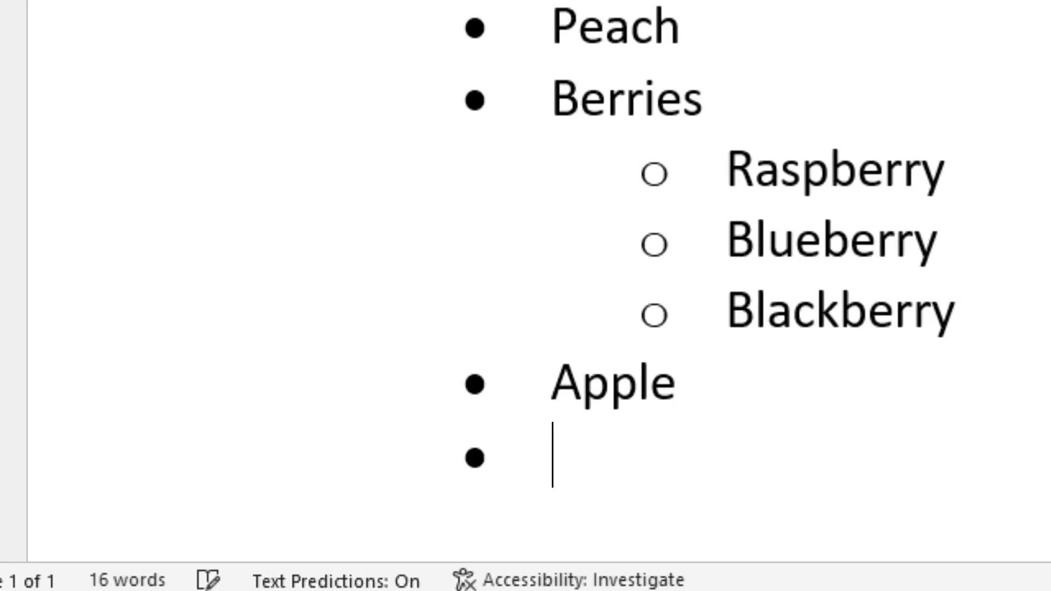
key(Return)
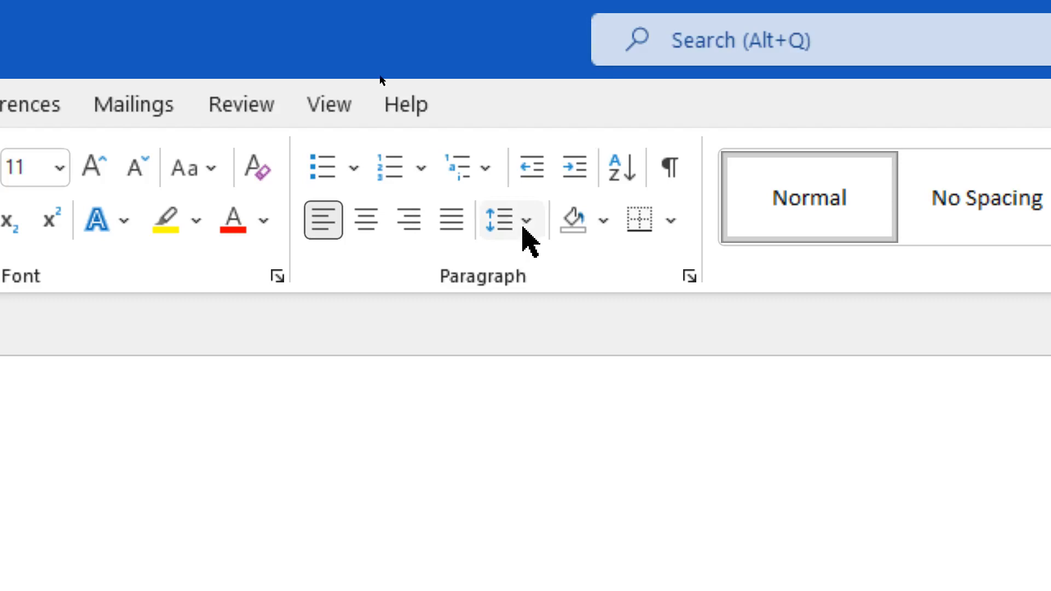
- Set the whole document's line spacing to 1.0 and remove the space after its paragraphs
click(525, 222)
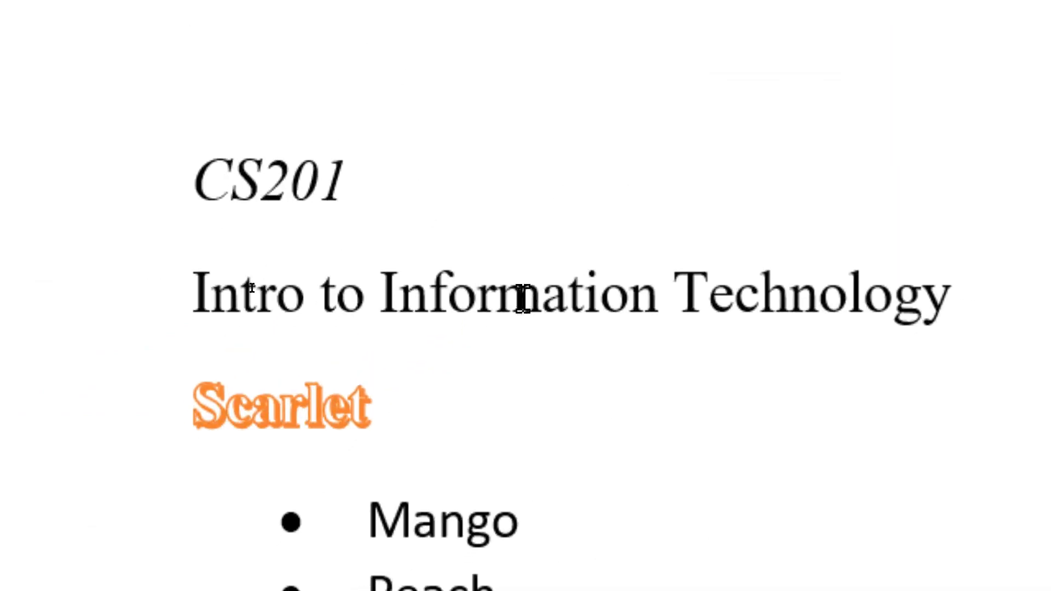
key(ctrl+a)
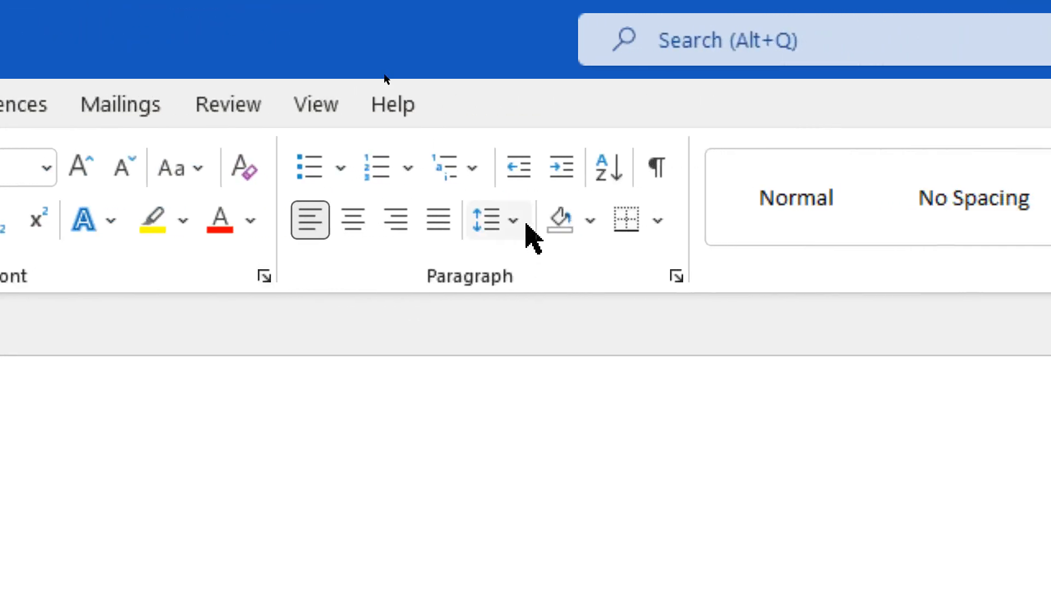
click(515, 221)
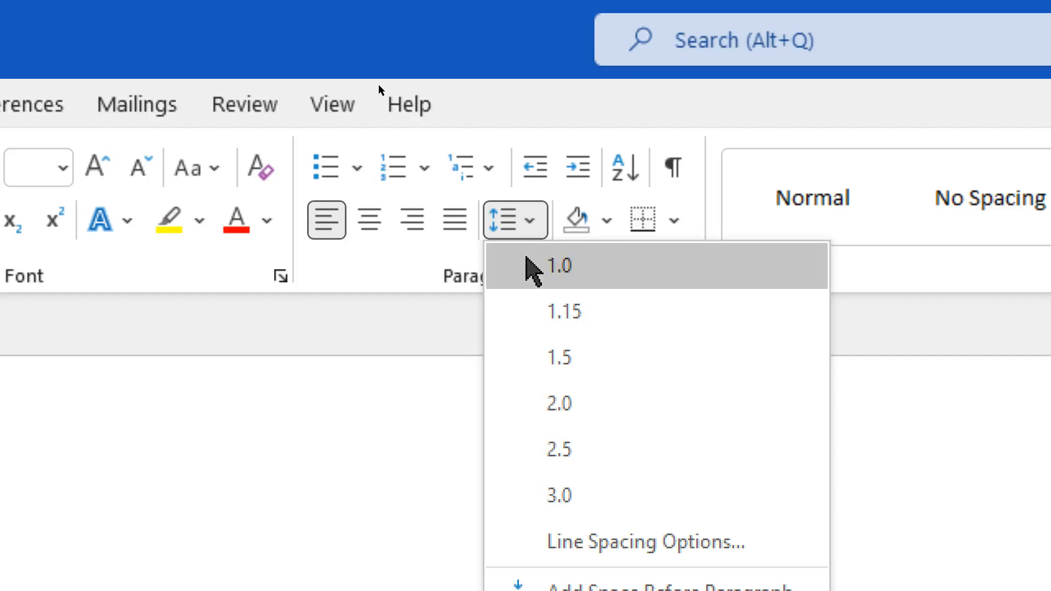
click(528, 266)
click(529, 220)
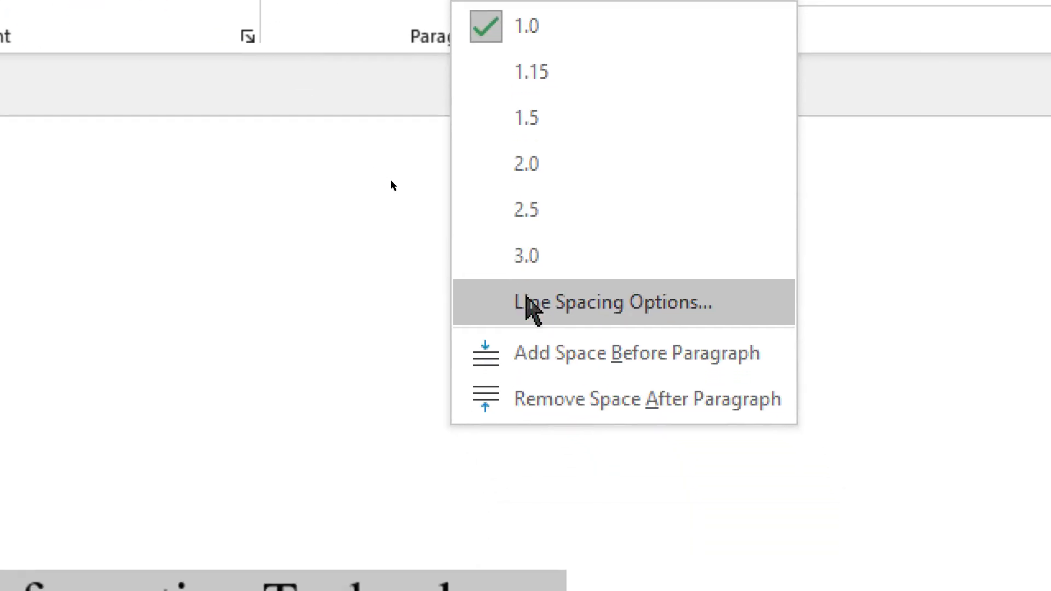
click(612, 398)
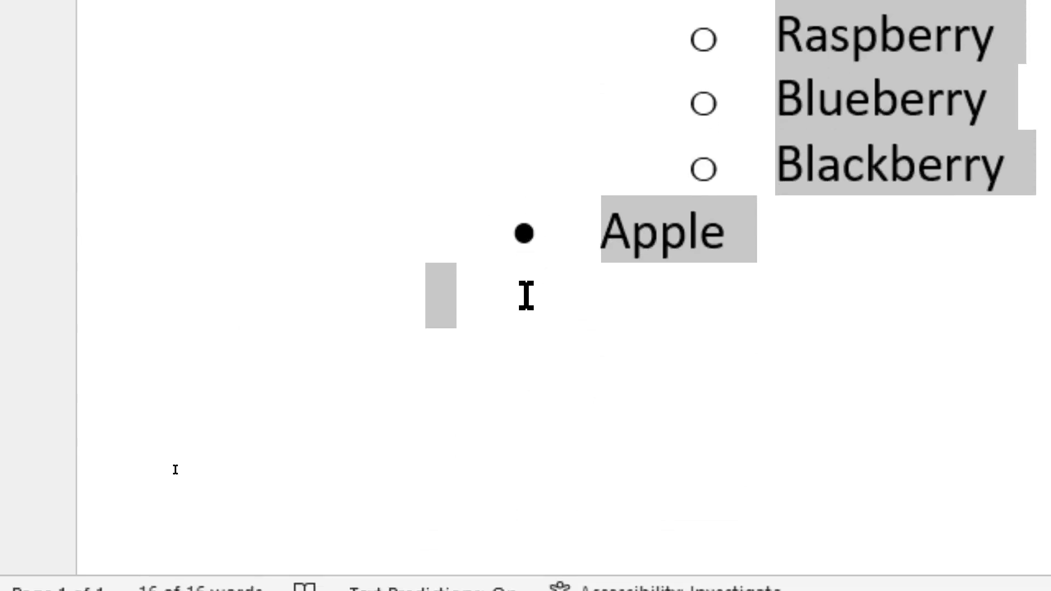
click(526, 296)
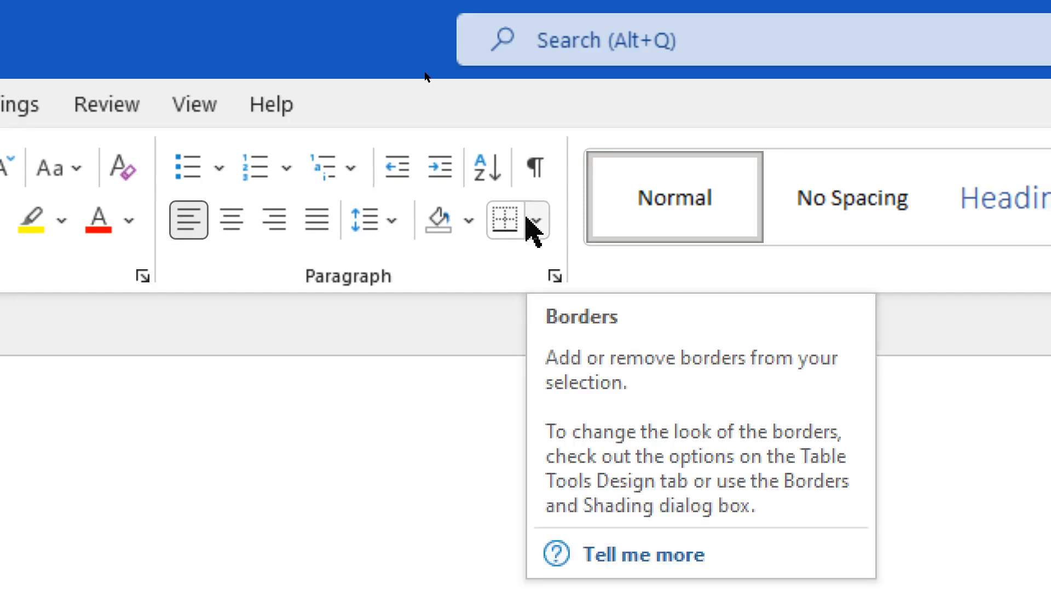
- Turn on the display of table gridlines
click(529, 220)
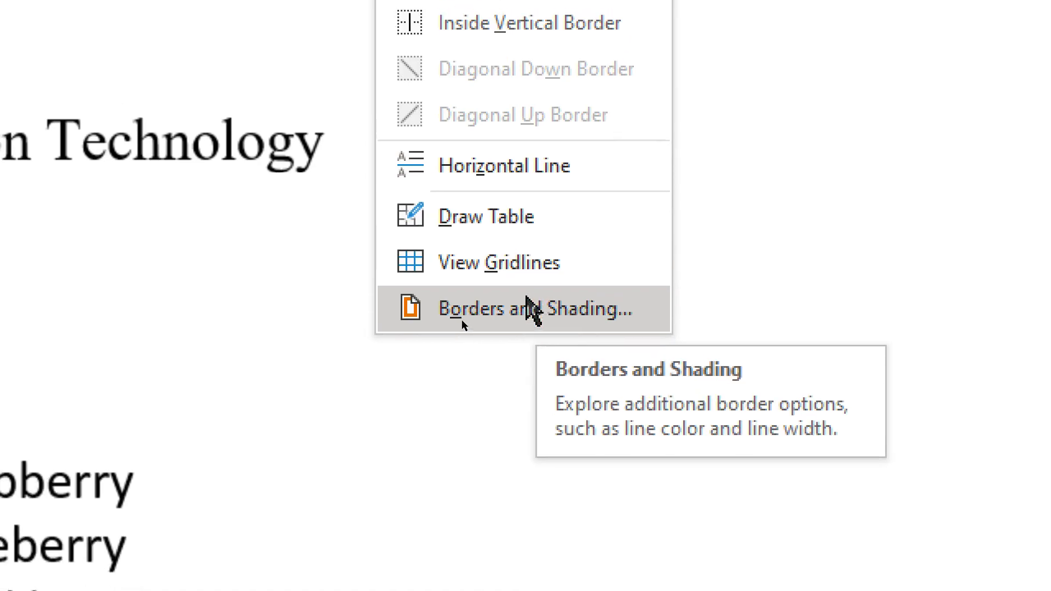
click(515, 269)
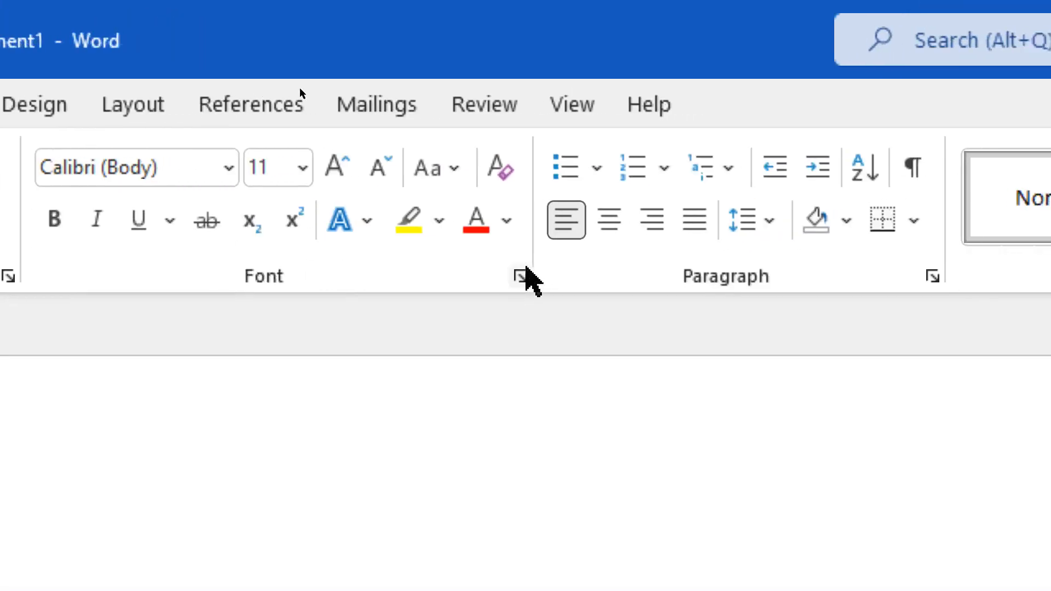
- Examine the border, page border and shading settings in the Borders and Shading dialog
click(914, 220)
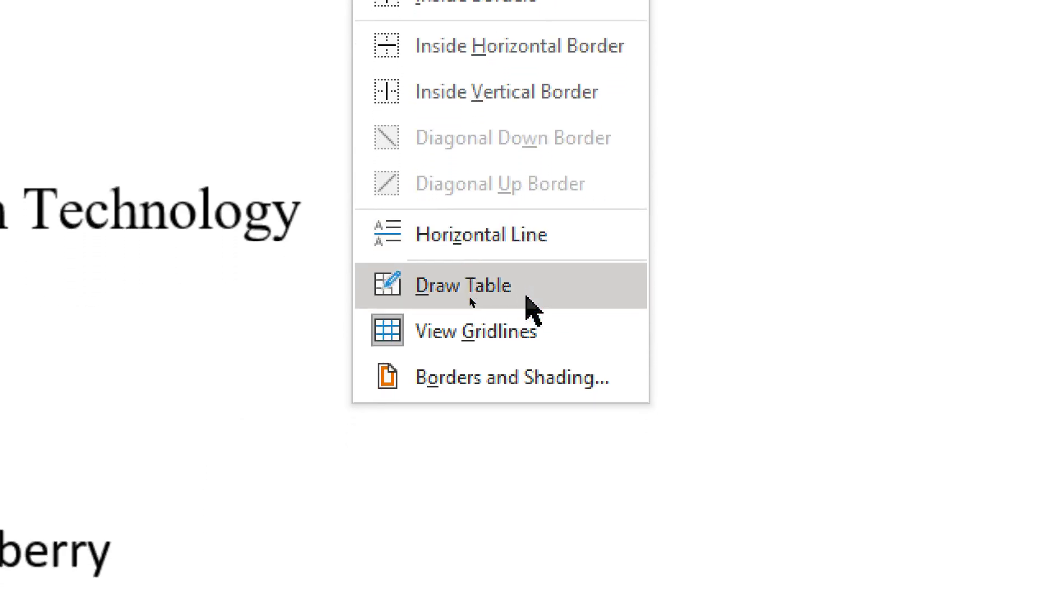
click(429, 378)
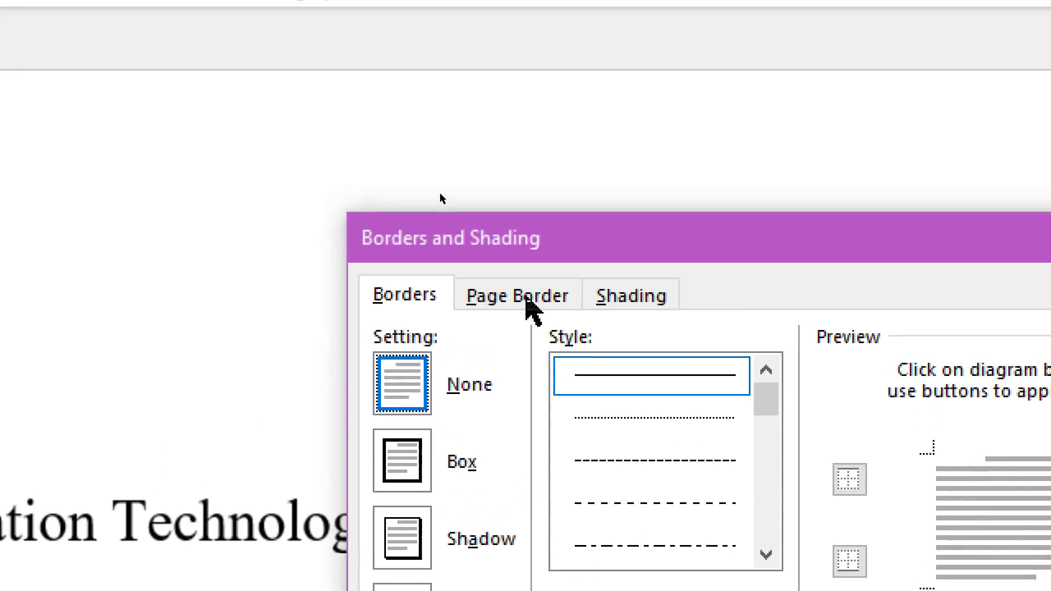
click(531, 192)
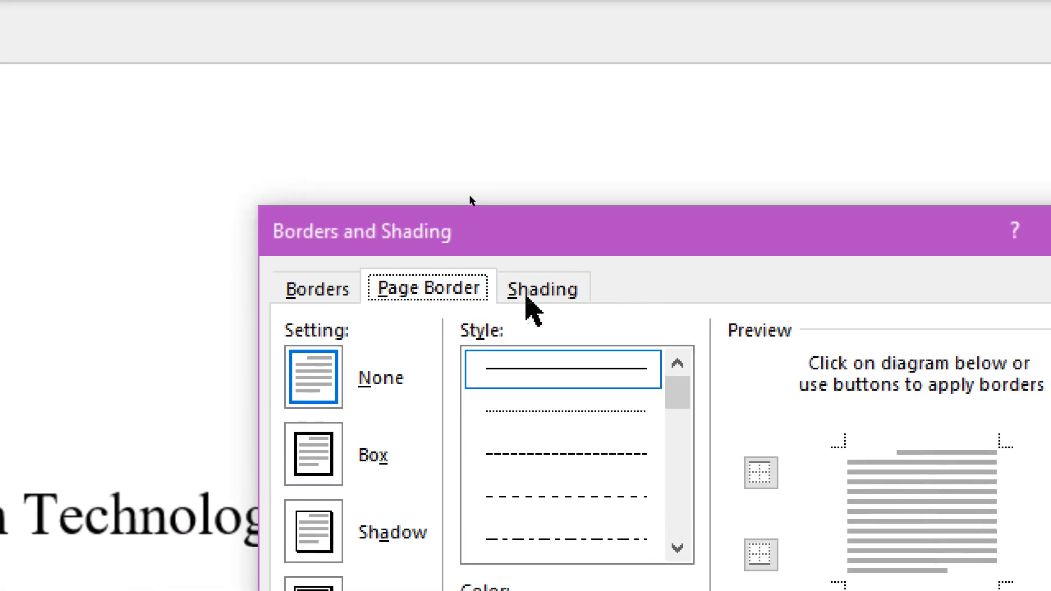
click(527, 299)
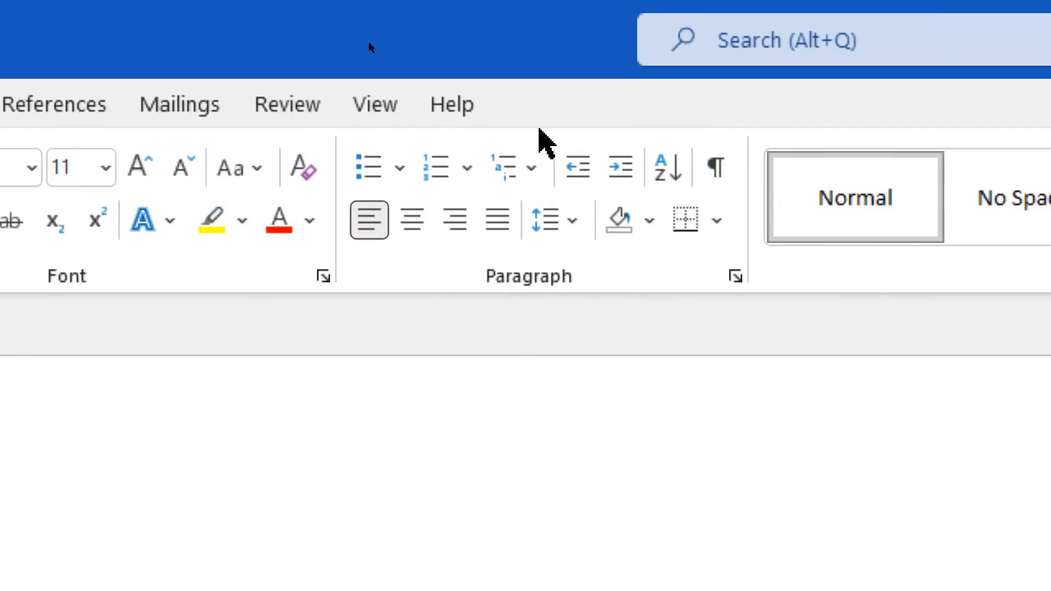
- Search online pictures for watermelon and insert the image of the whole striped watermelon into the document
click(235, 110)
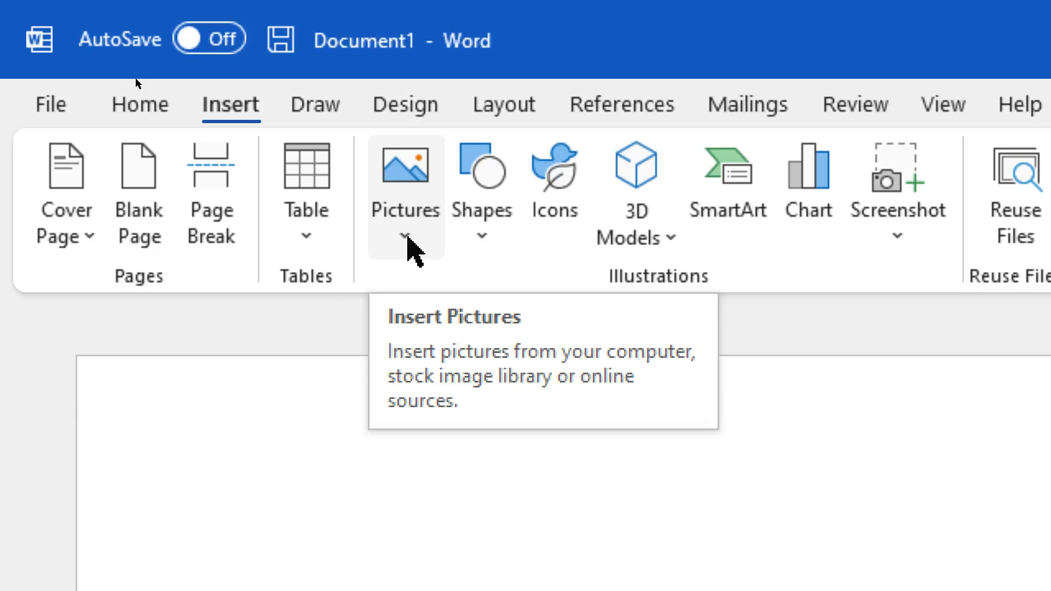
click(408, 239)
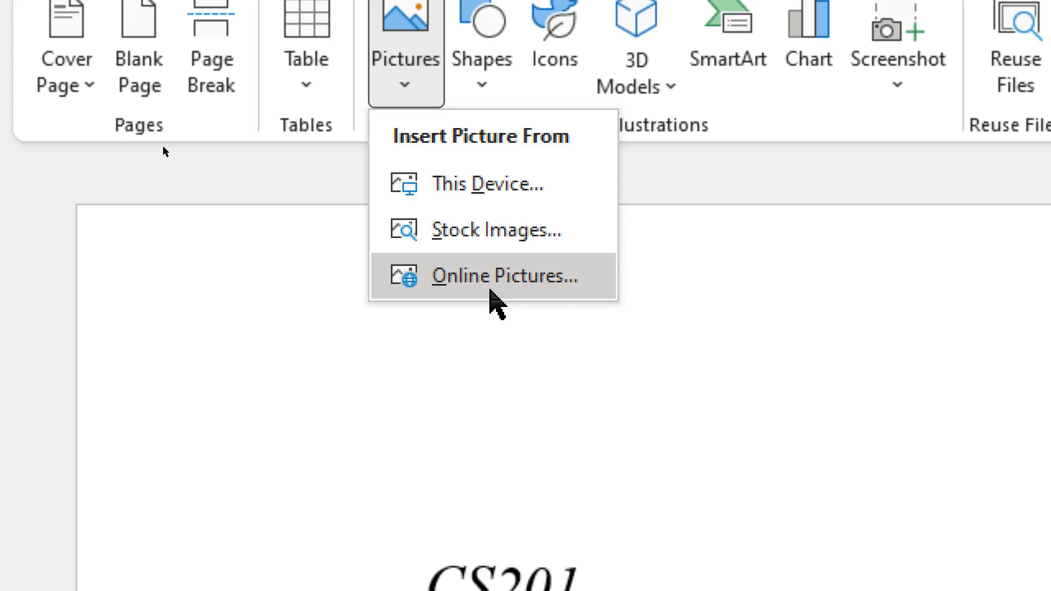
click(490, 291)
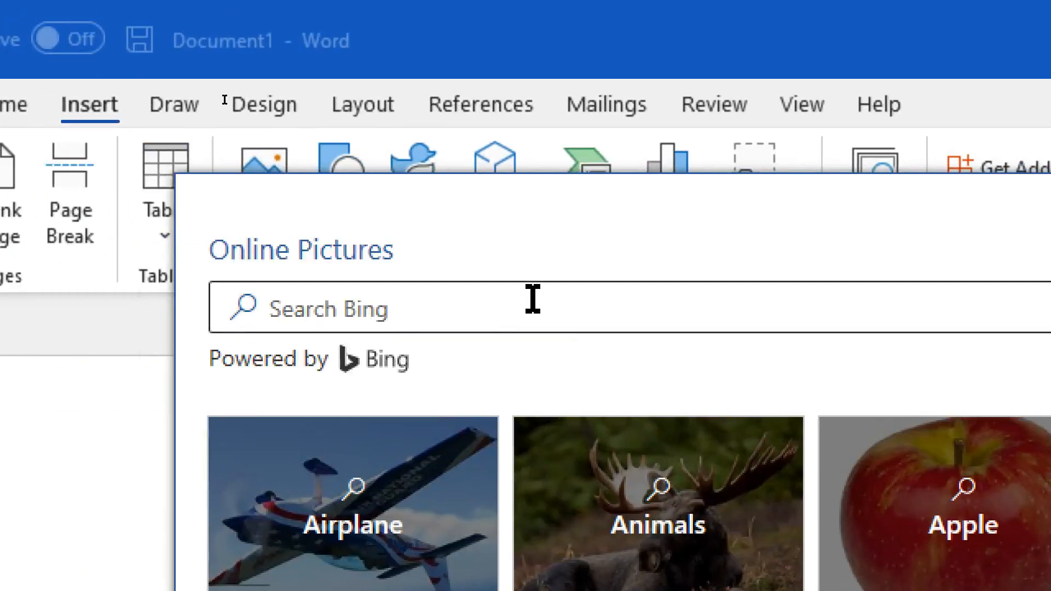
click(270, 299)
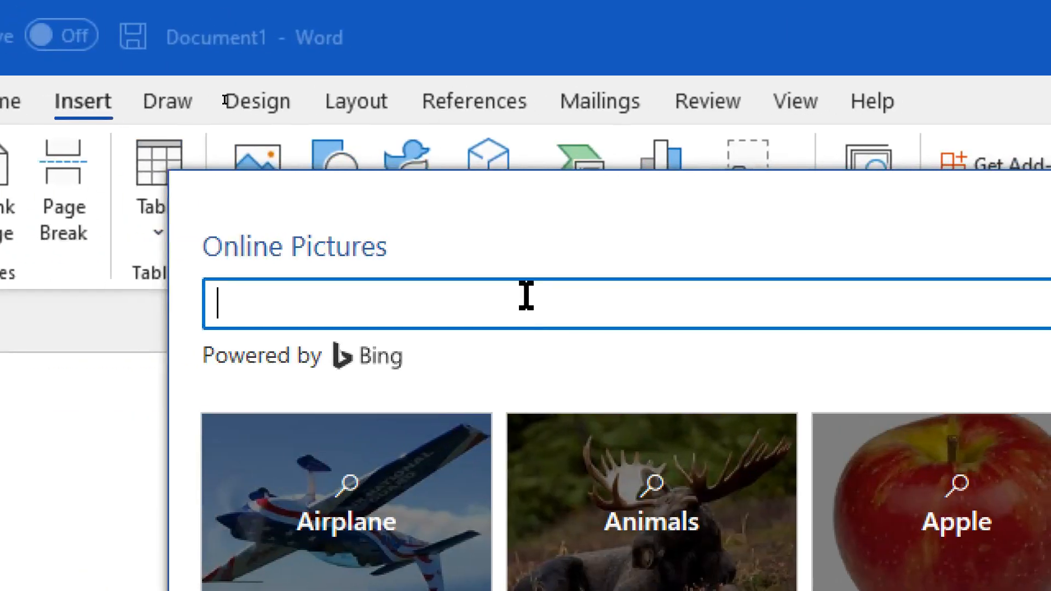
text(watermelon)
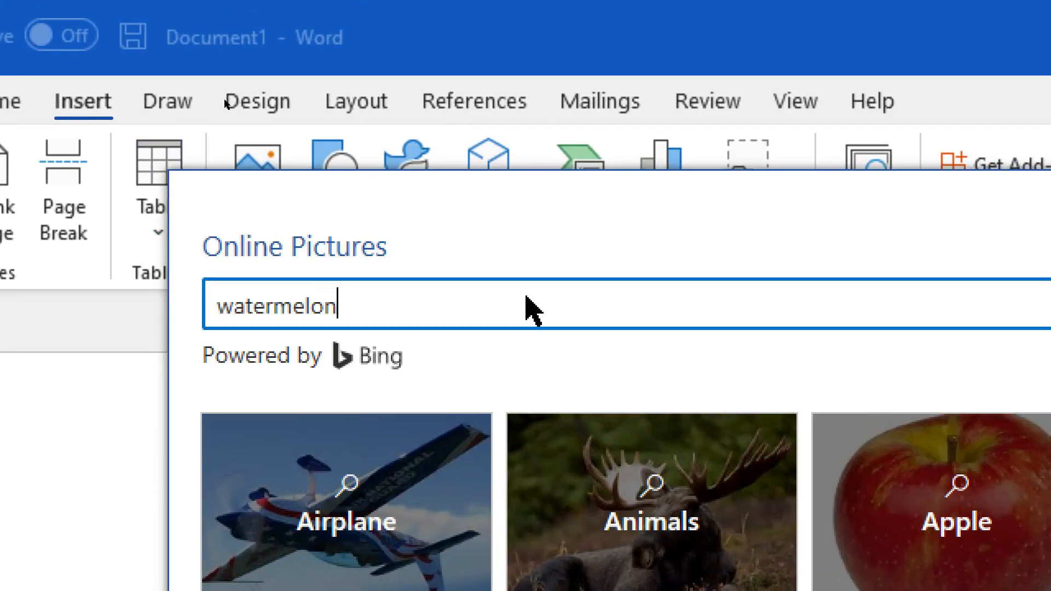
key(Return)
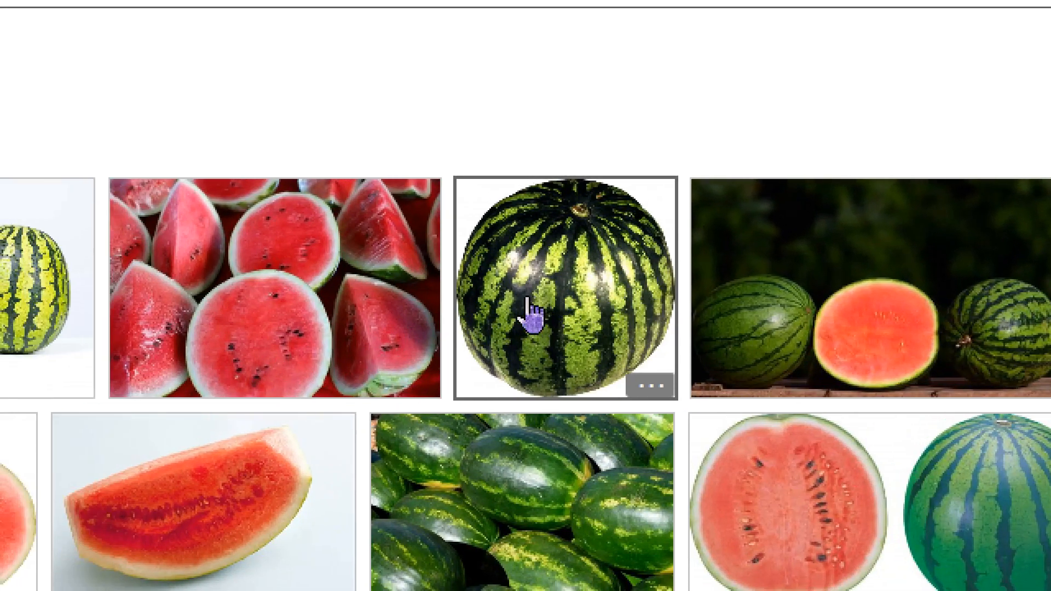
click(410, 303)
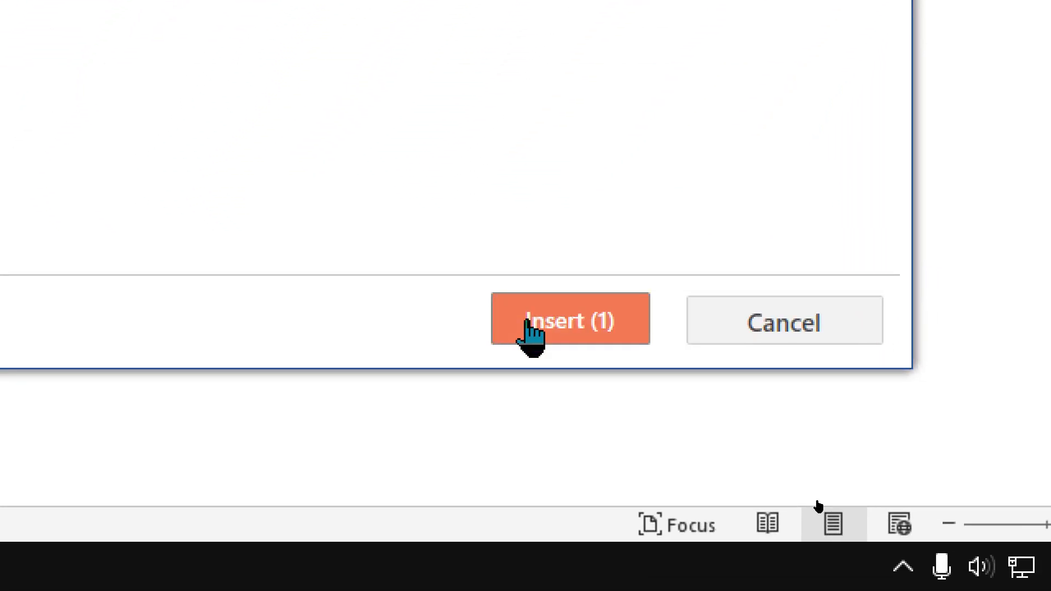
click(527, 324)
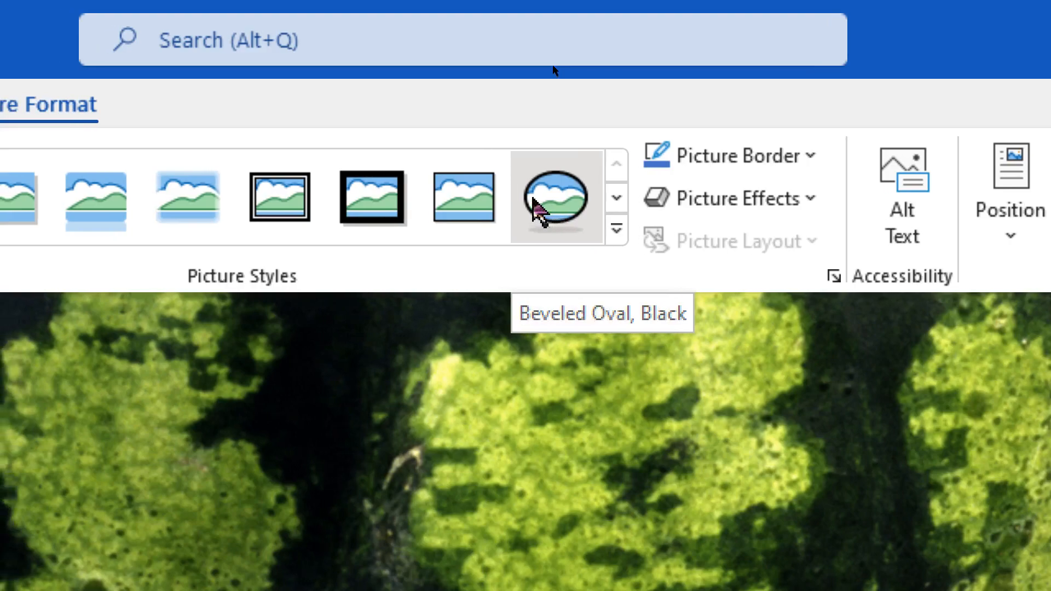
- Apply the Beveled Oval, Black picture style to the watermelon picture and check it on the page
click(535, 201)
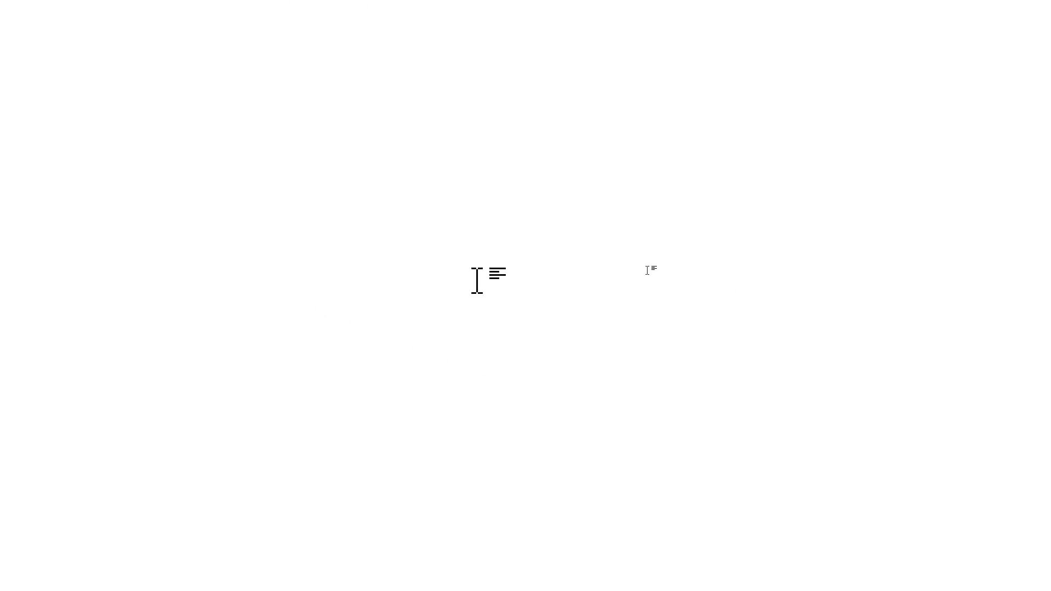
scroll(219, 297, up, 5)
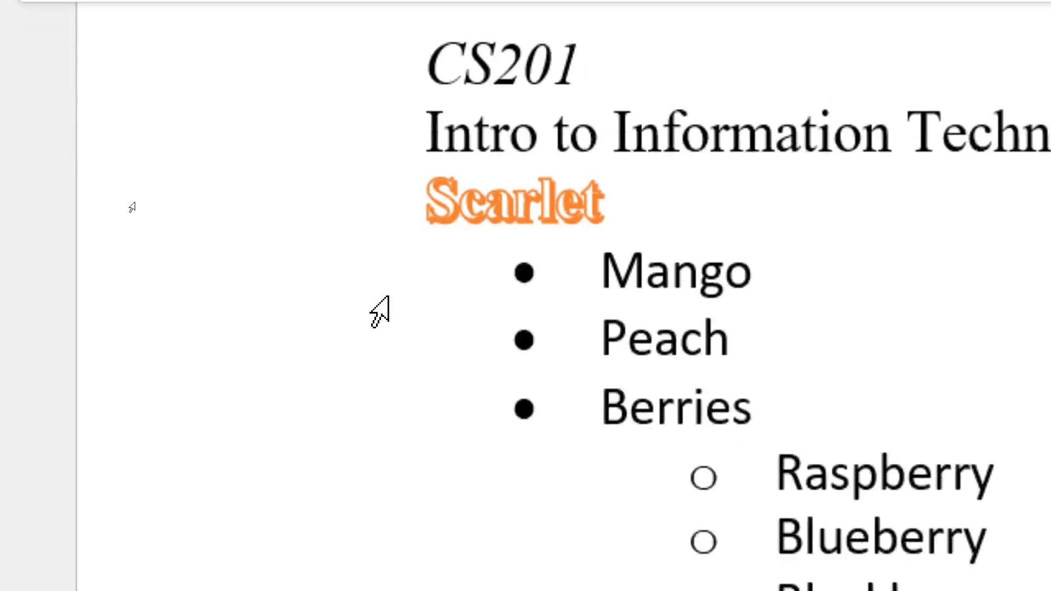
scroll(466, 301, down, 3)
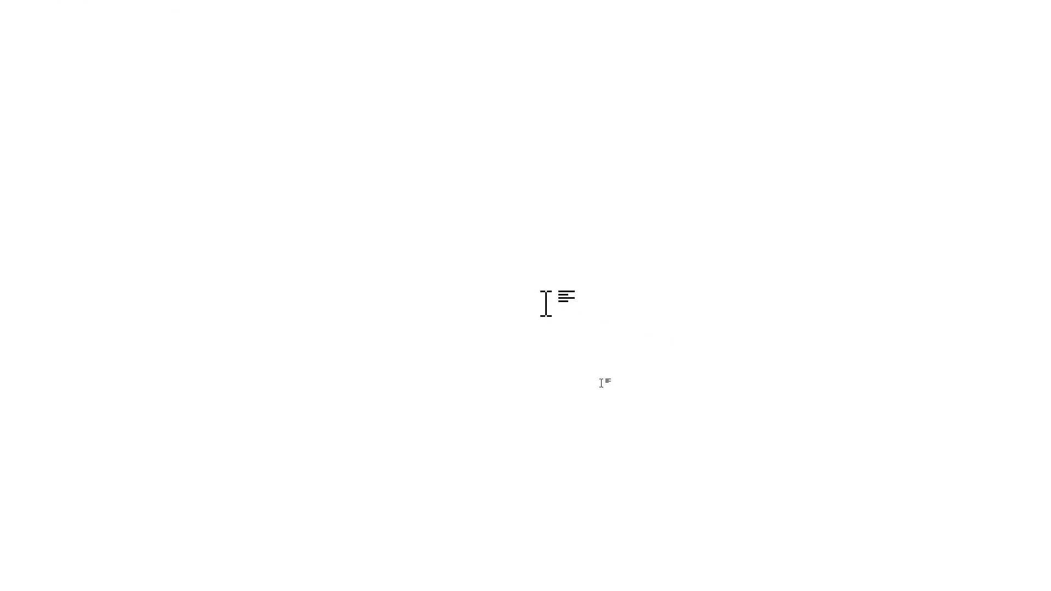
scroll(585, 383, down, 3)
scroll(585, 384, down, 10)
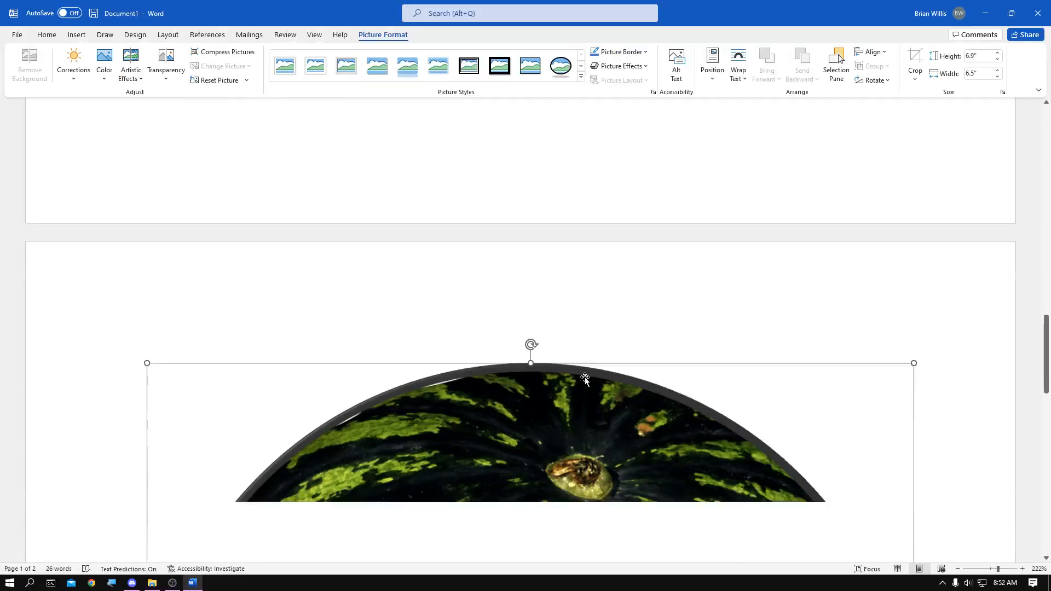
scroll(584, 377, down, 3)
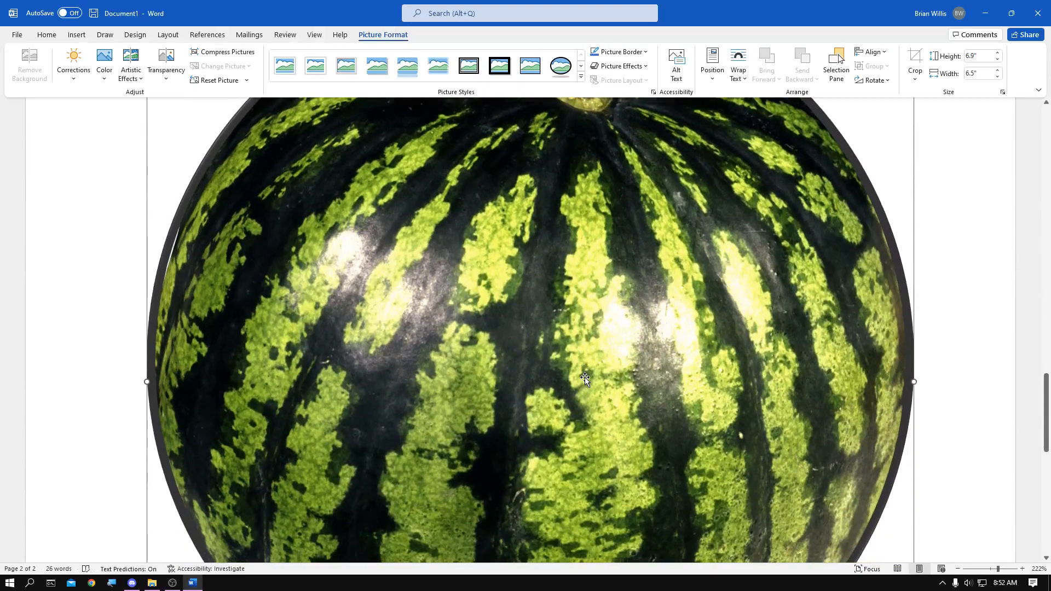
scroll(581, 380, up, 6)
scroll(575, 382, down, 3)
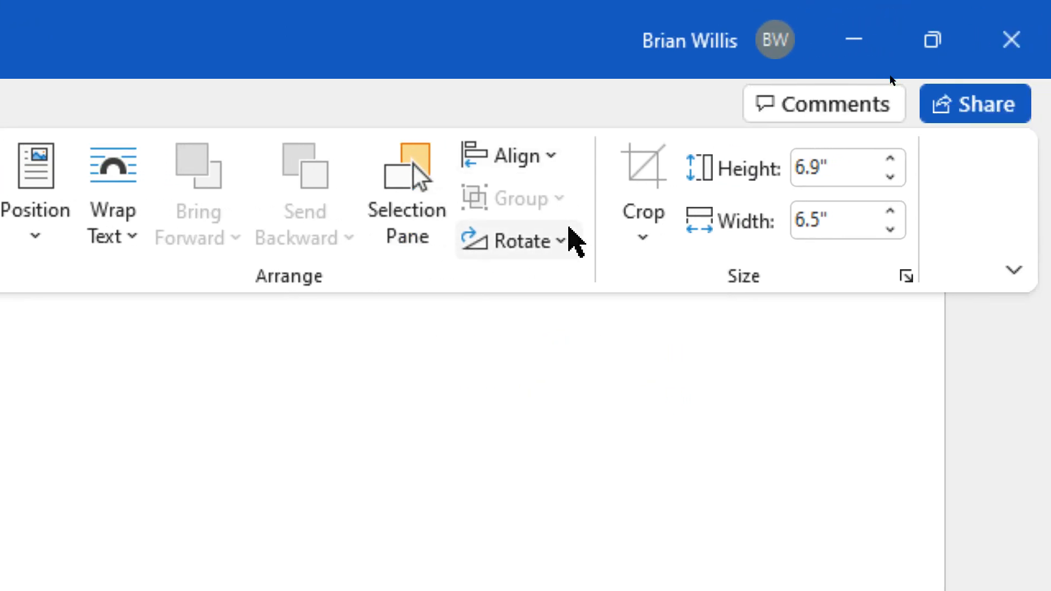
- Examine the watermelon picture's rotation options and its position and size settings in the Layout dialog, leaving without changes
click(563, 248)
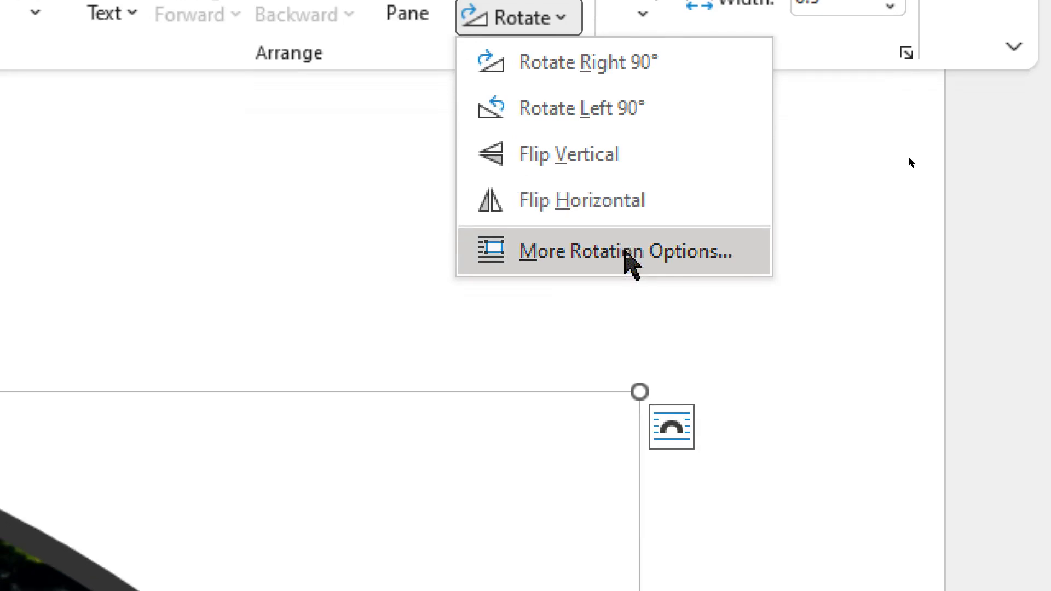
click(626, 252)
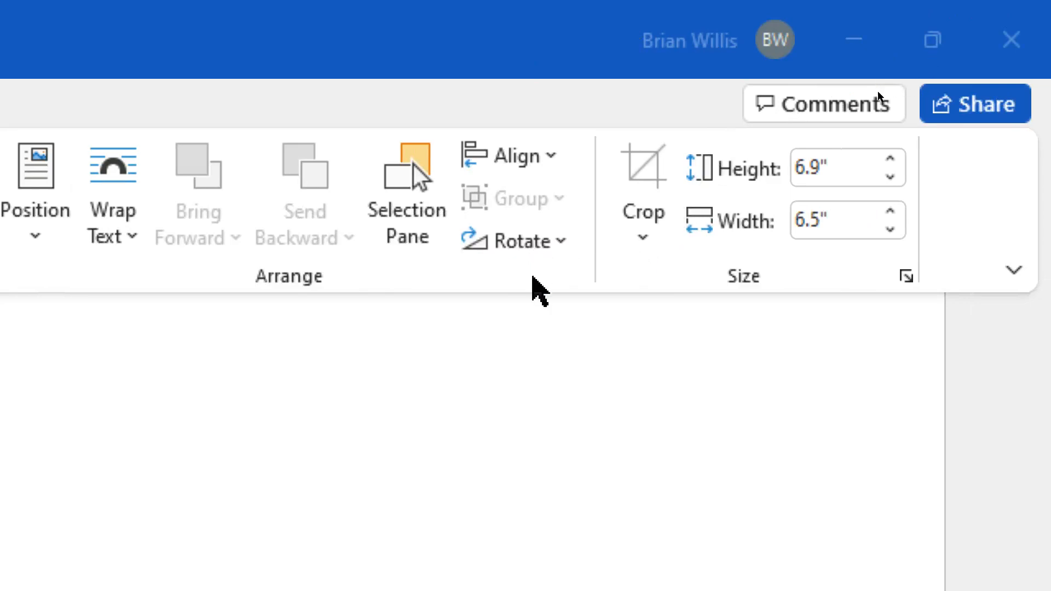
click(555, 247)
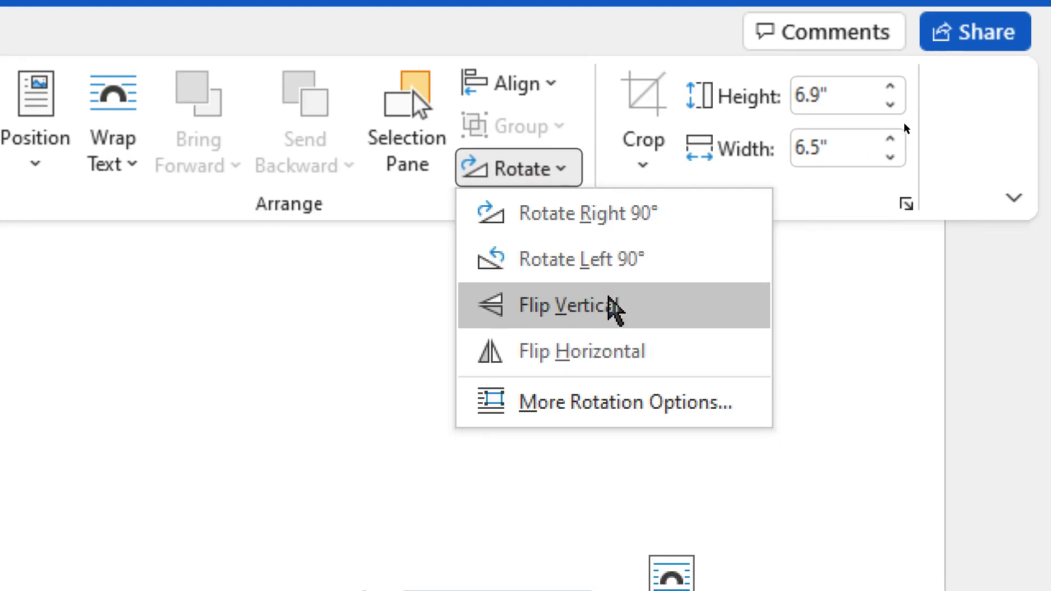
click(695, 371)
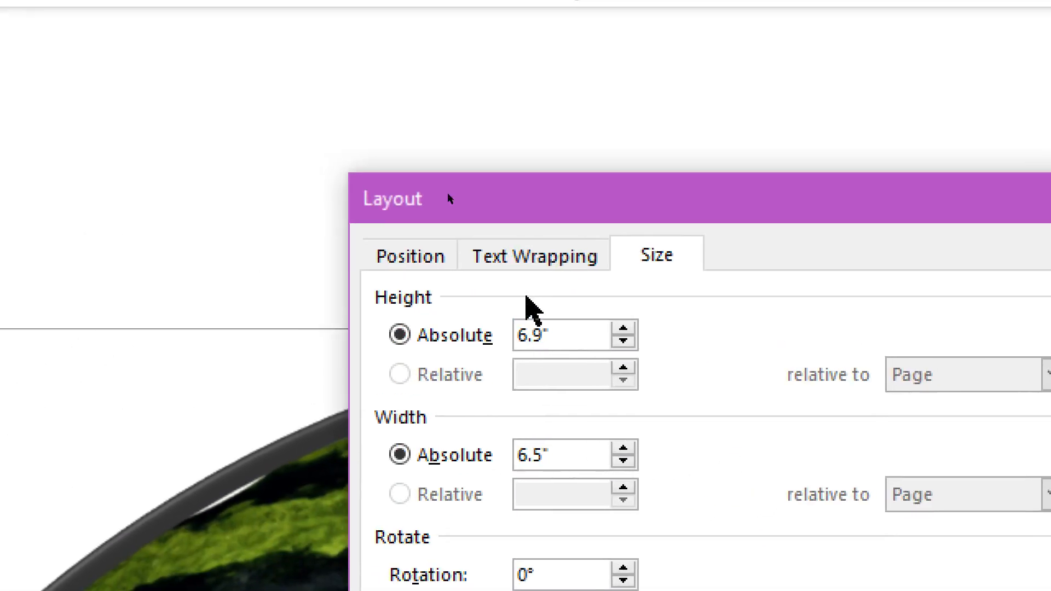
click(517, 304)
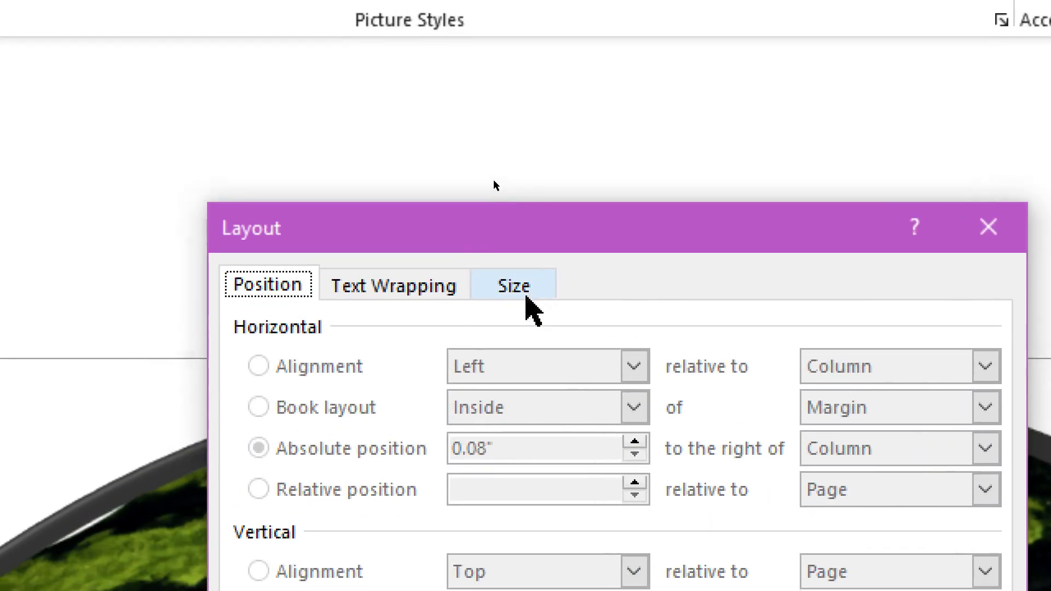
click(523, 290)
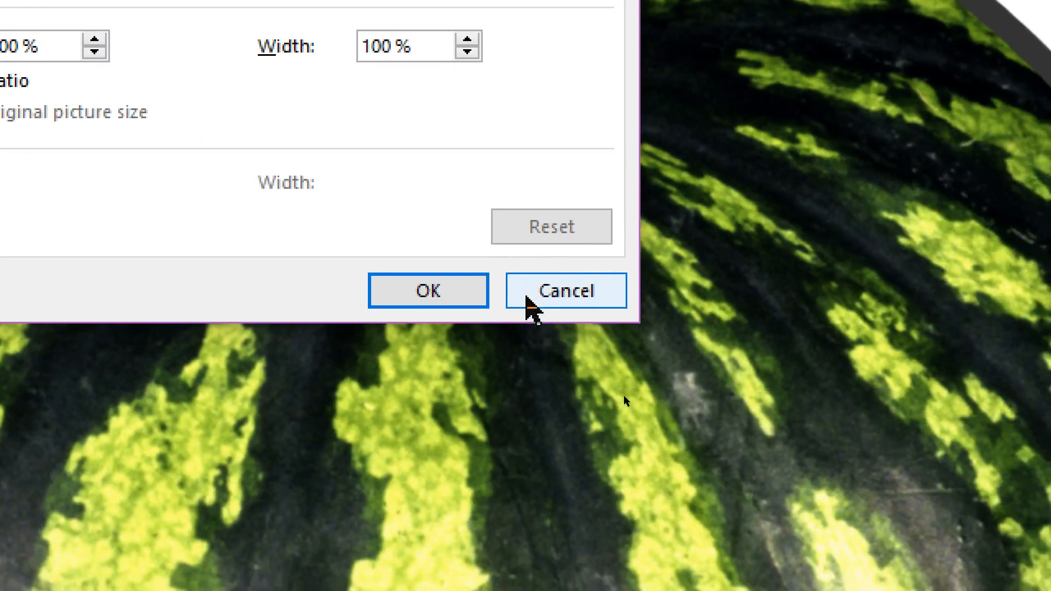
click(527, 298)
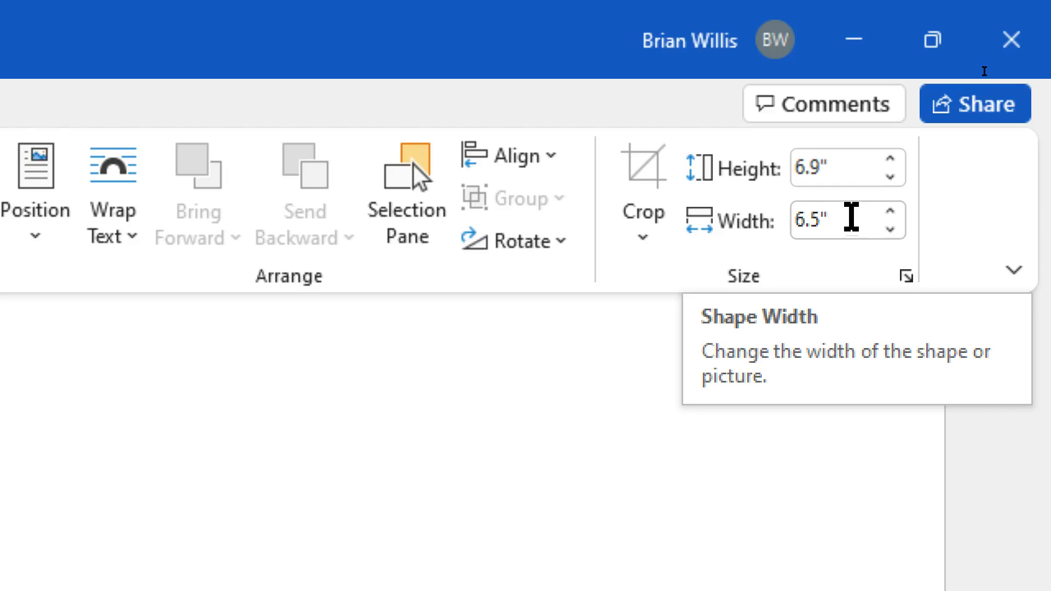
- Resize the watermelon picture, entering 2 inches for both its height and its width, and check it below the fruit list
click(855, 166)
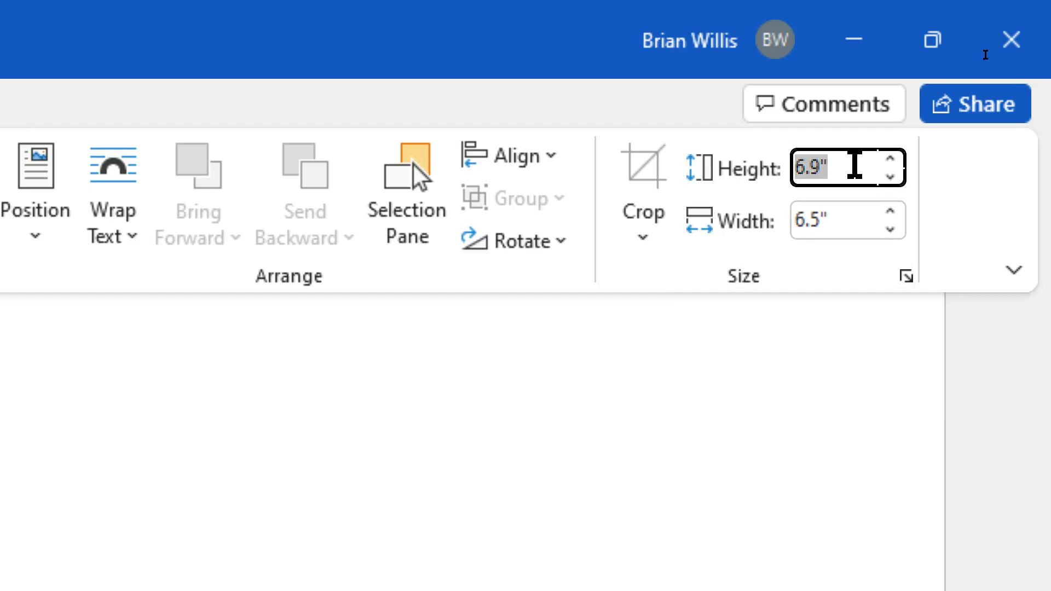
text(2)
key(Return)
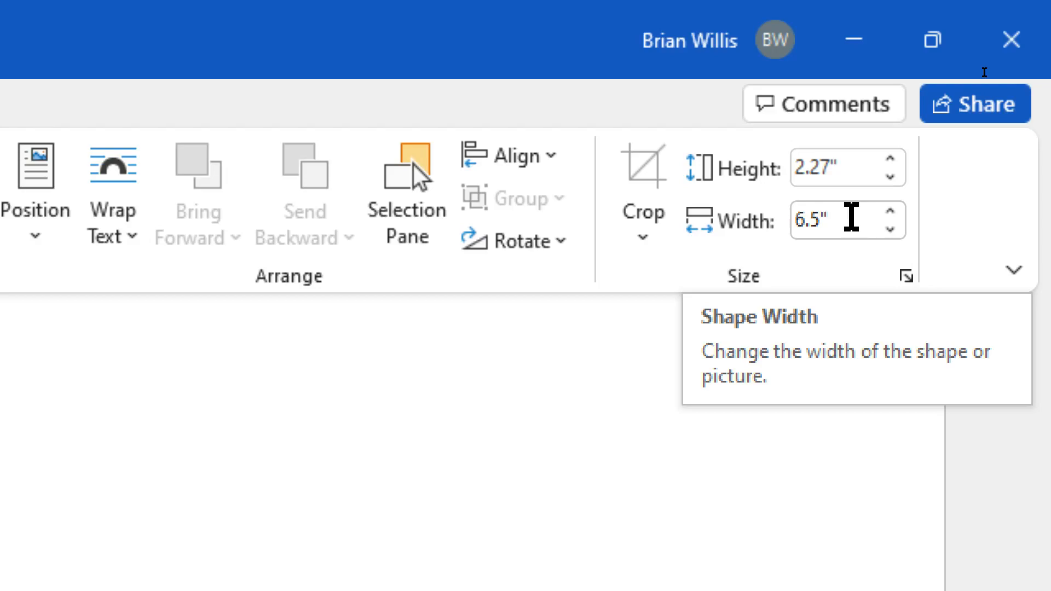
click(851, 218)
text(2)
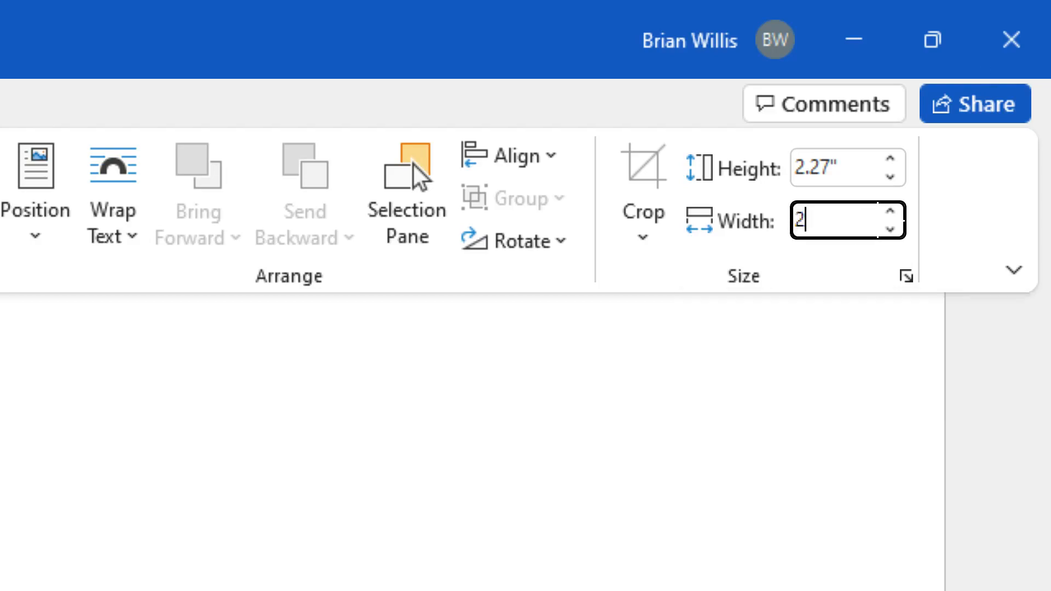
key(Return)
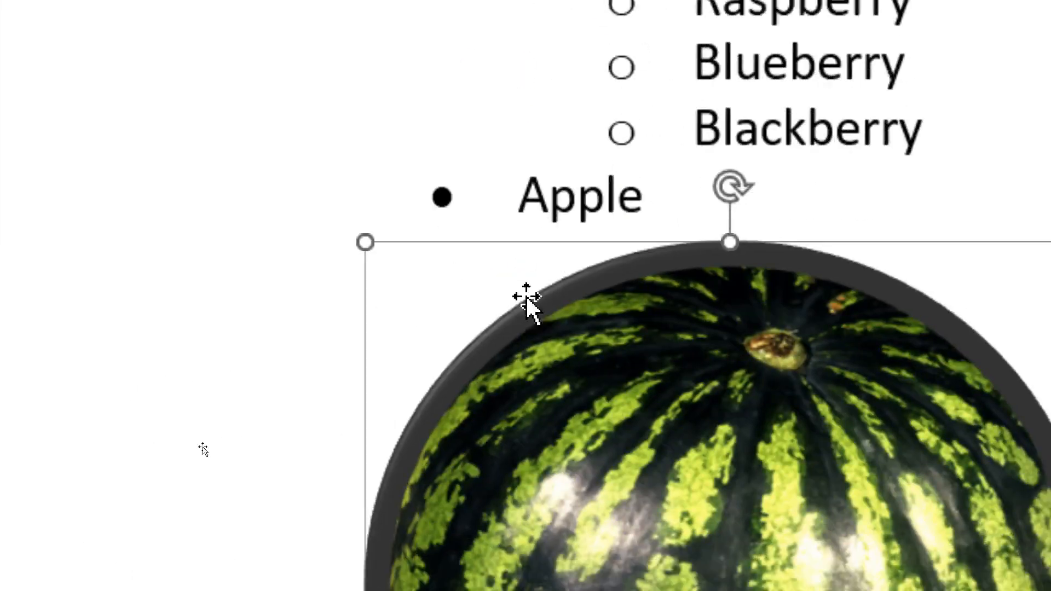
scroll(911, 545, down, 5)
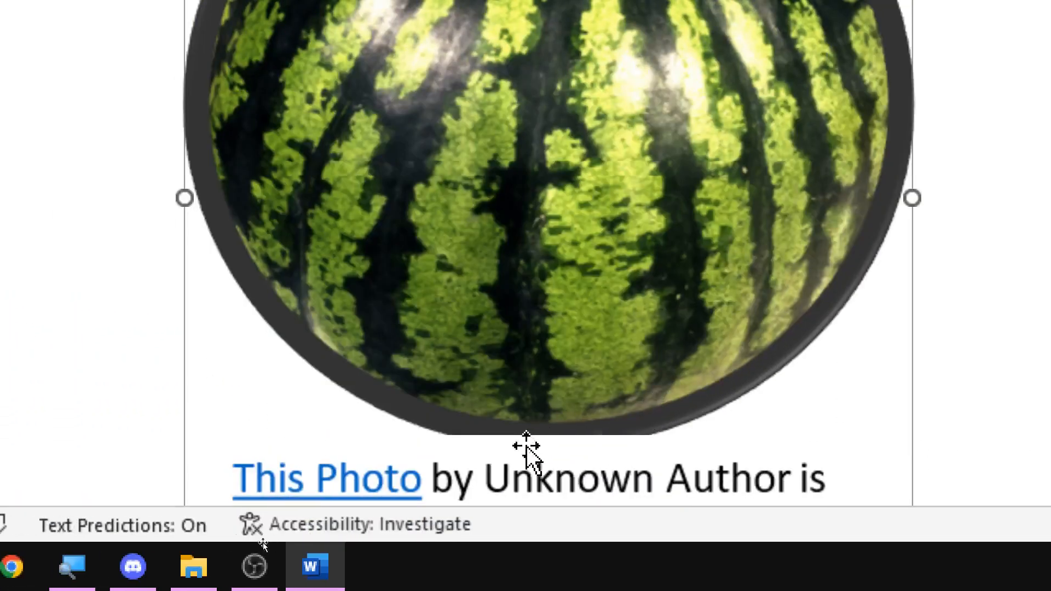
scroll(527, 450, down, 3)
scroll(528, 449, down, 3)
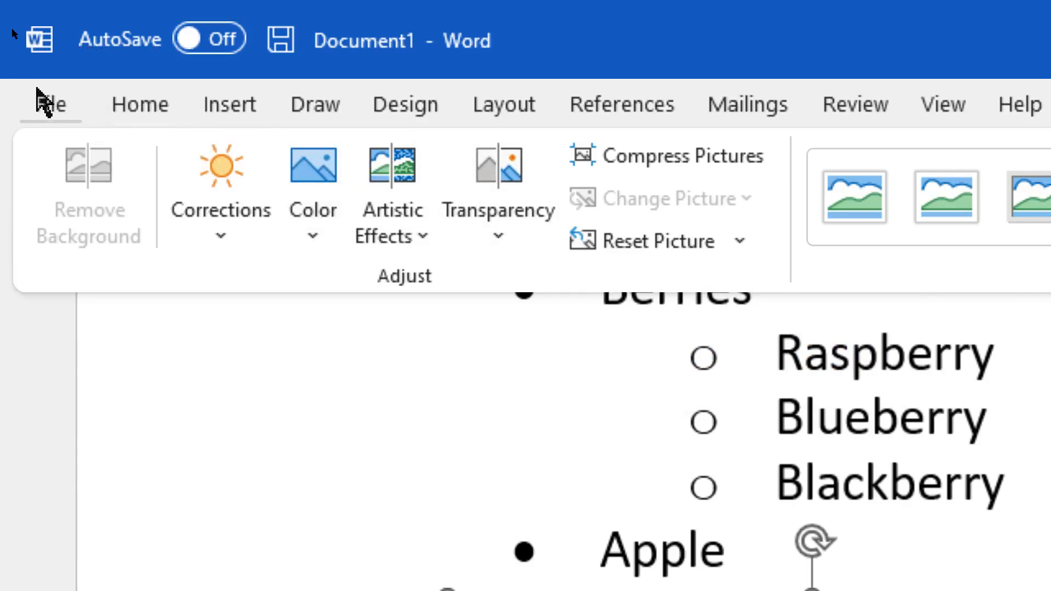
- Look at the locations available for saving the document under a new name and return to the document
click(44, 102)
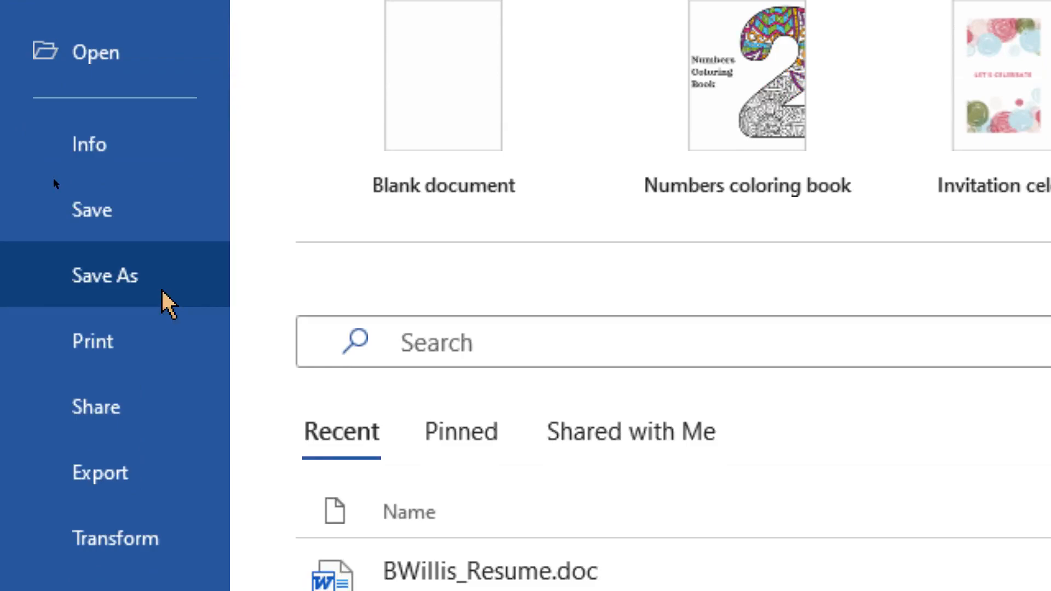
click(163, 292)
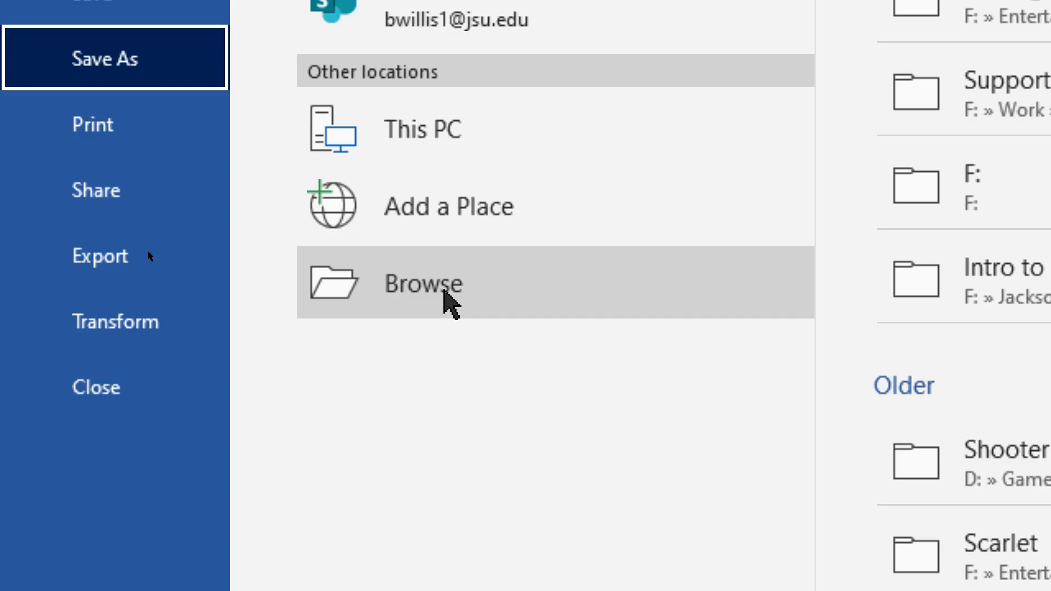
click(64, 83)
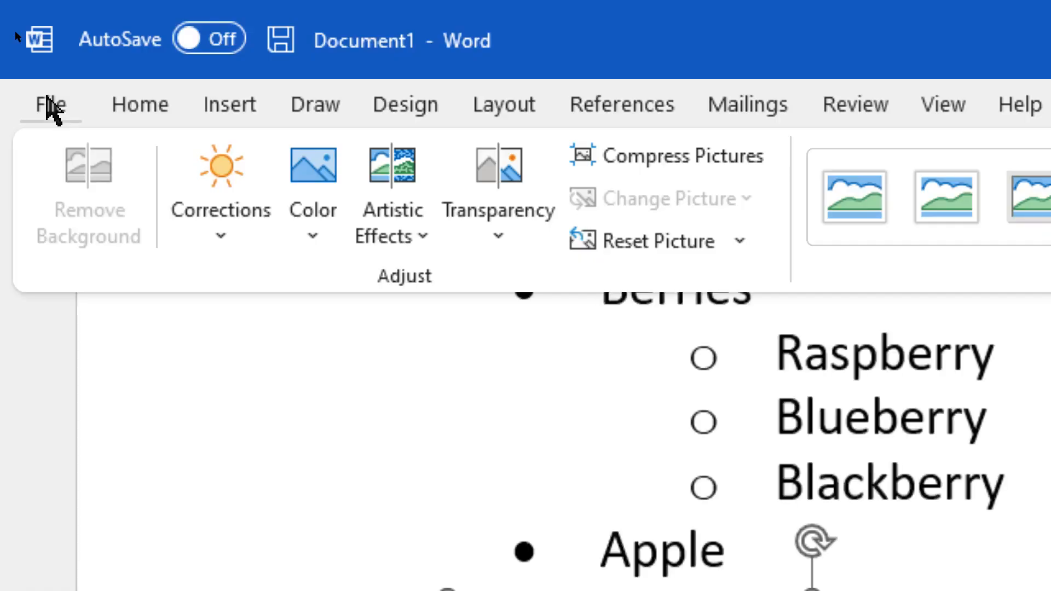